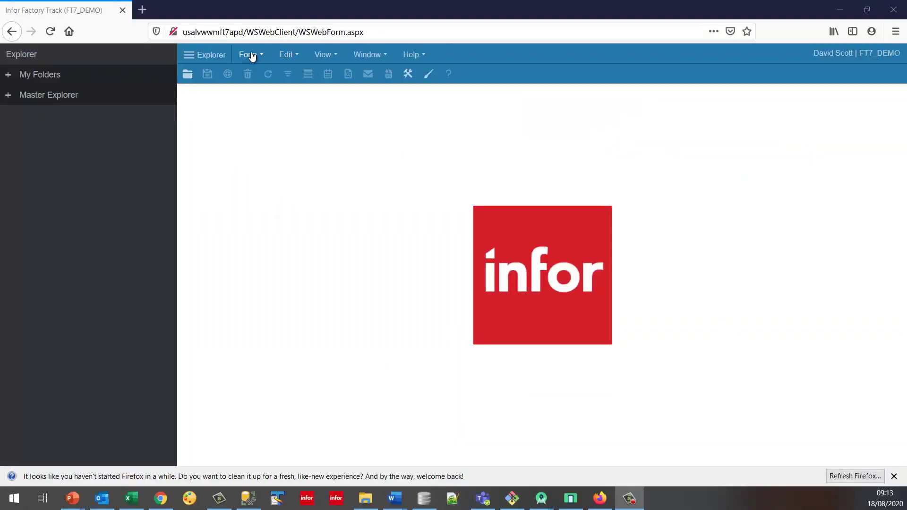
- Activate and save the LNTeams feature (RS8975) in Feature Management, then close the form
left_click(250, 54)
left_click(256, 73)
type("feature")
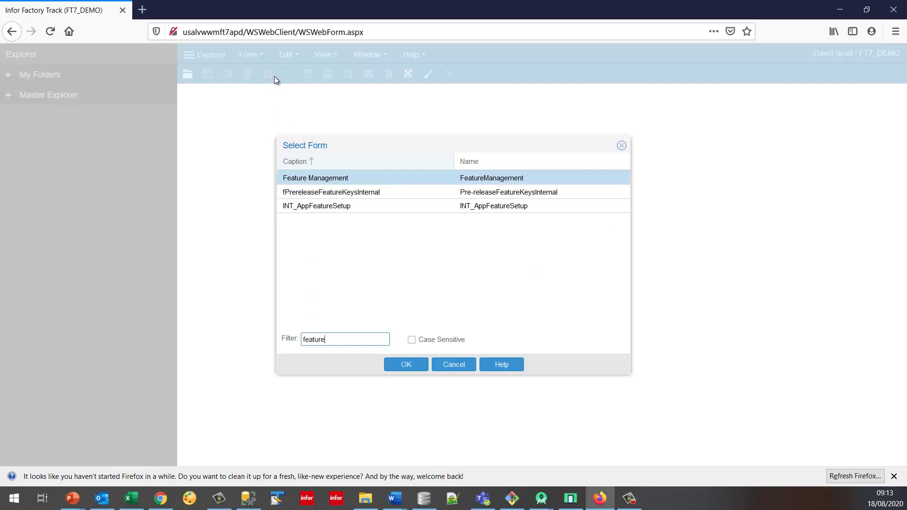
double_click(330, 180)
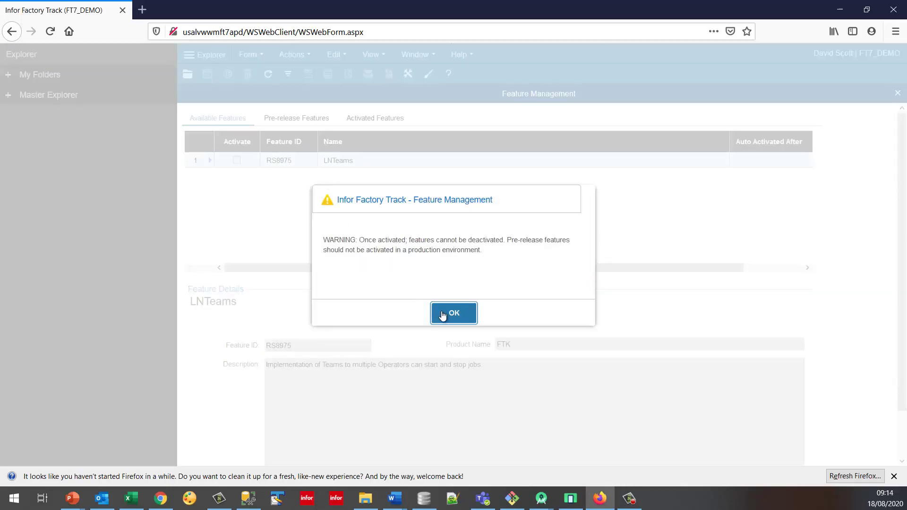
left_click(441, 312)
left_click(238, 161)
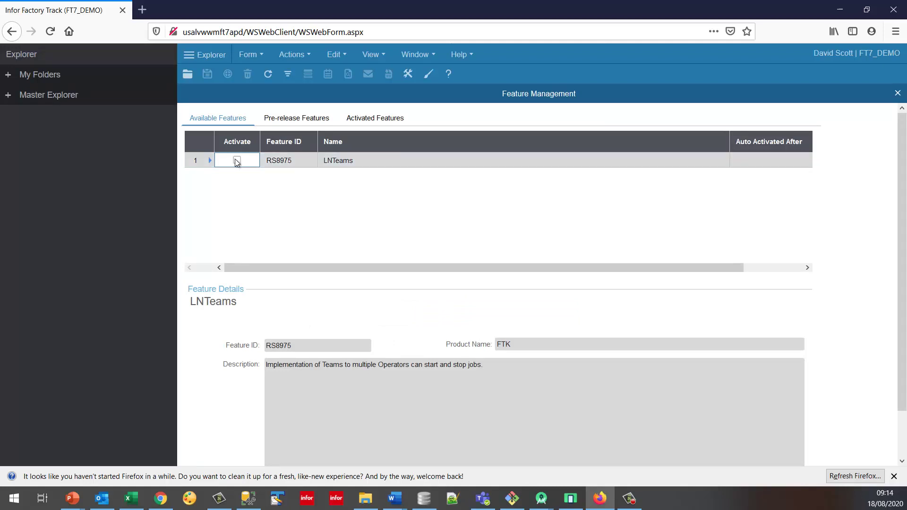
left_click(237, 162)
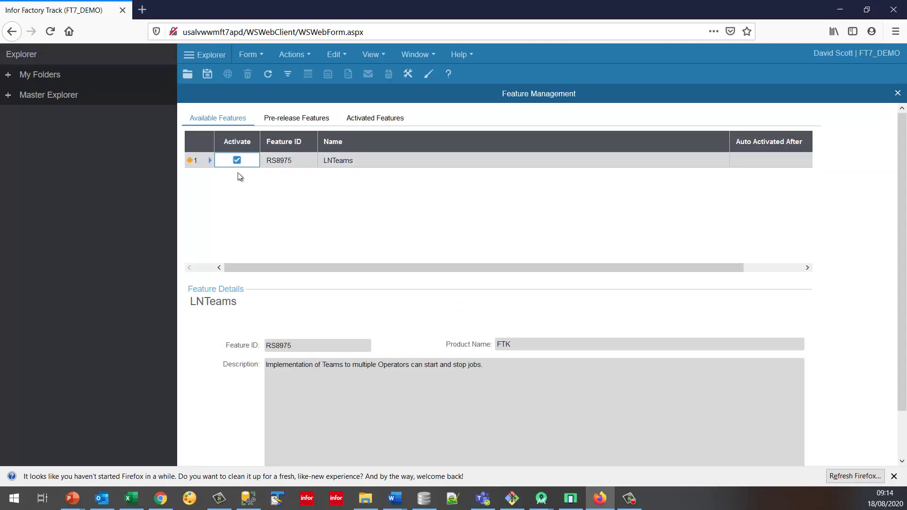
left_click(207, 74)
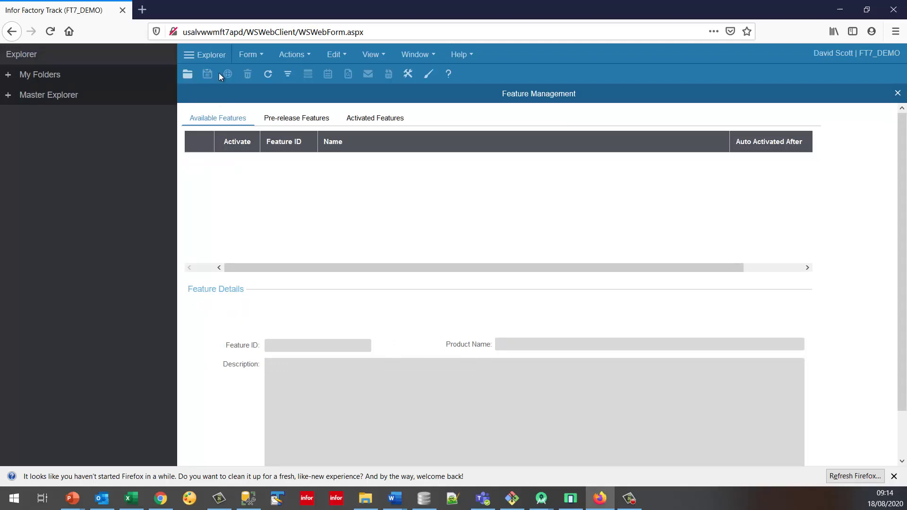
left_click(898, 93)
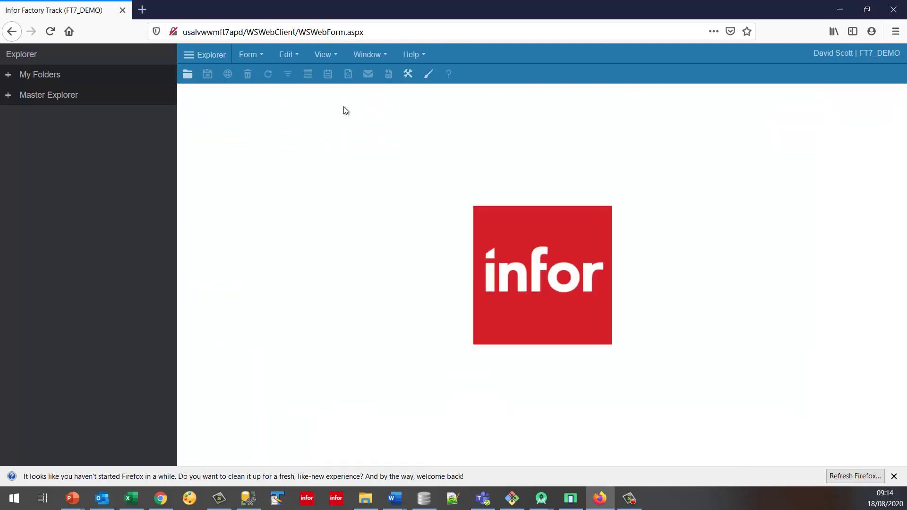
- Review Global Parameters under Modules > Configuration > Parameters, then open Shop Floor Parameters with team options
left_click(8, 95)
left_click(18, 137)
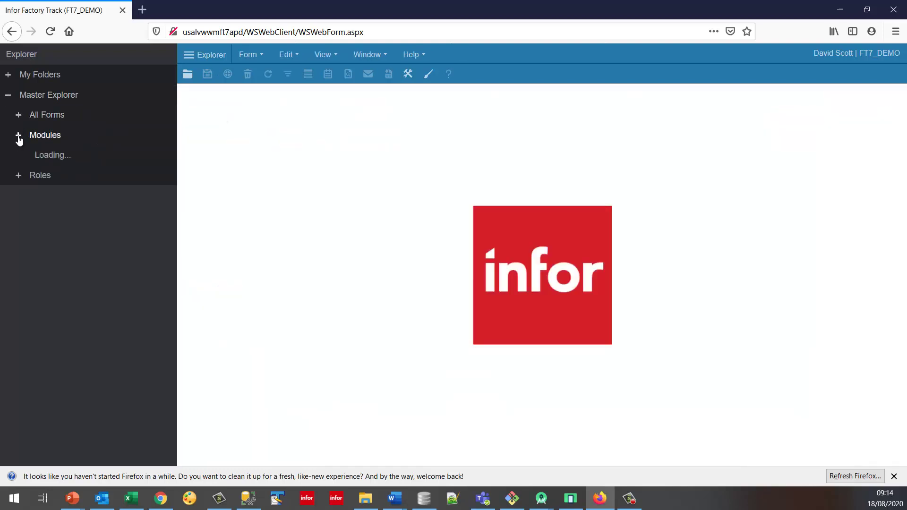
left_click(28, 156)
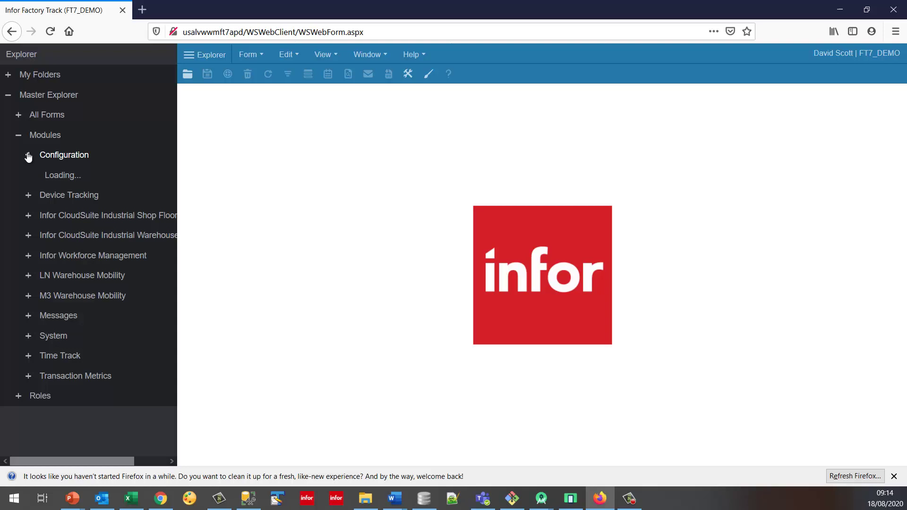
left_click(41, 379)
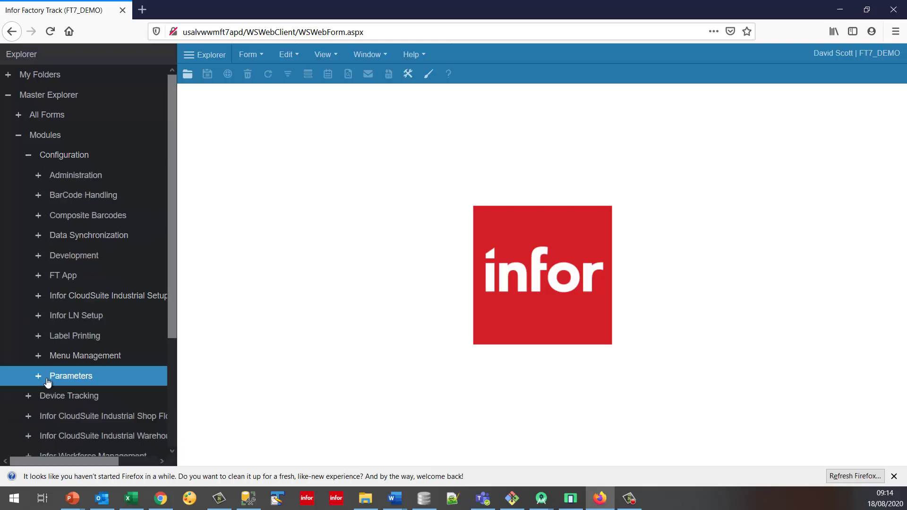
left_click(39, 377)
left_click(123, 228)
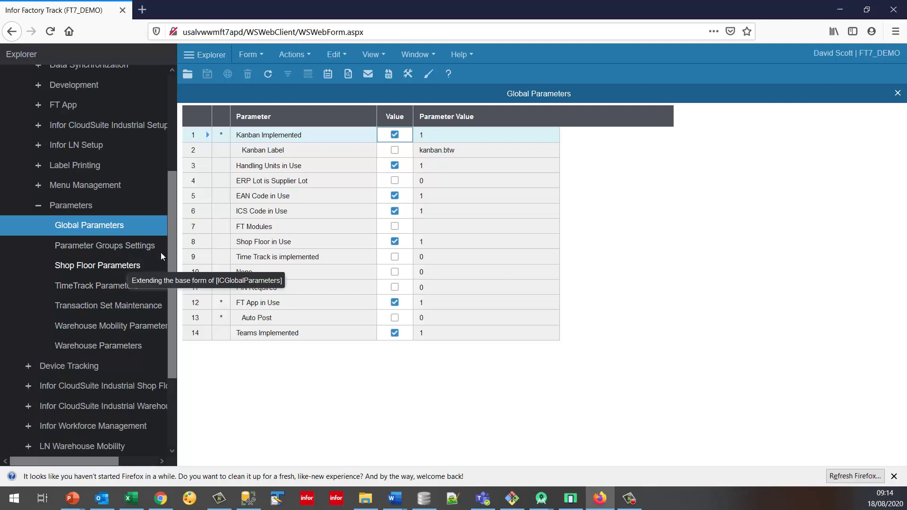
left_click(133, 264)
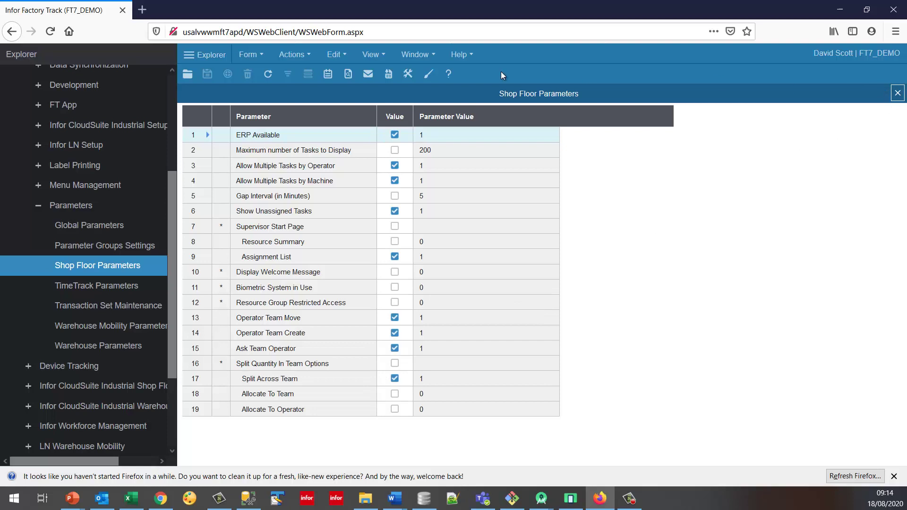
- Close Shop Floor Parameters and open the Teams form via the 'teams' form search
left_click(898, 94)
left_click(251, 55)
left_click(260, 73)
type("te")
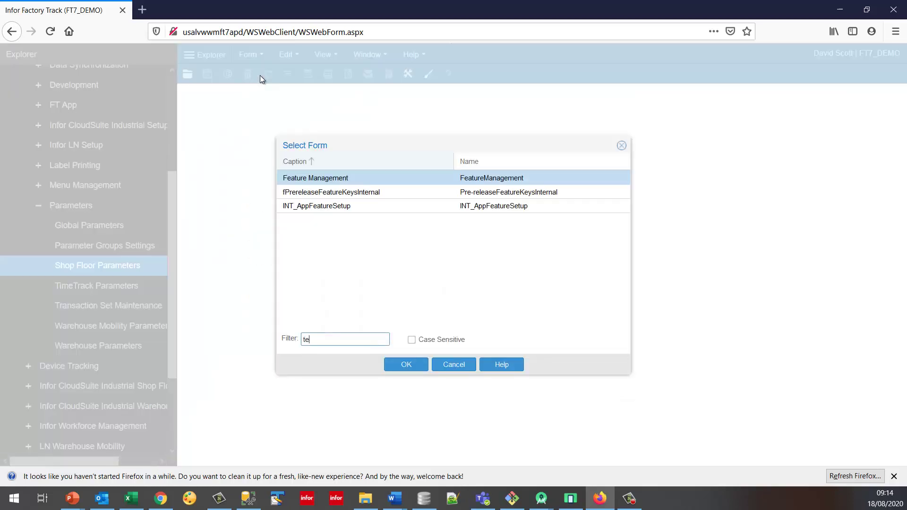
type("am")
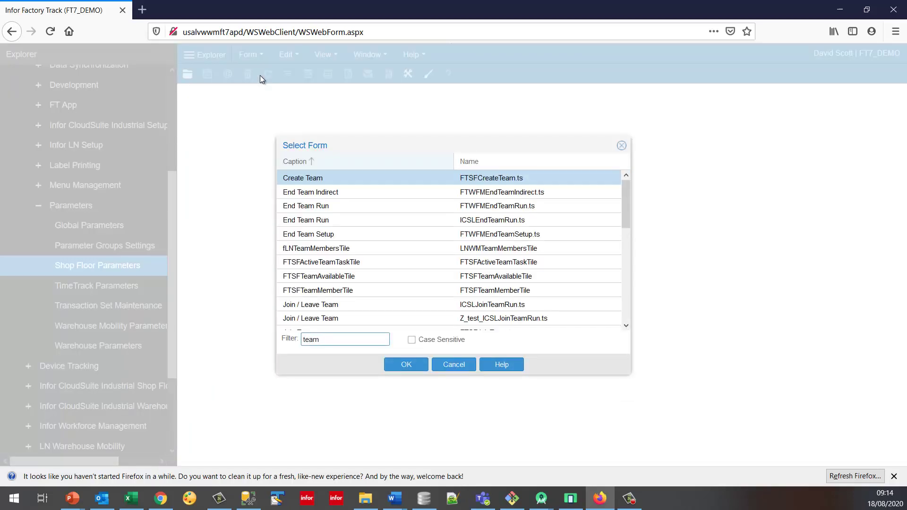
type("s")
double_click(305, 194)
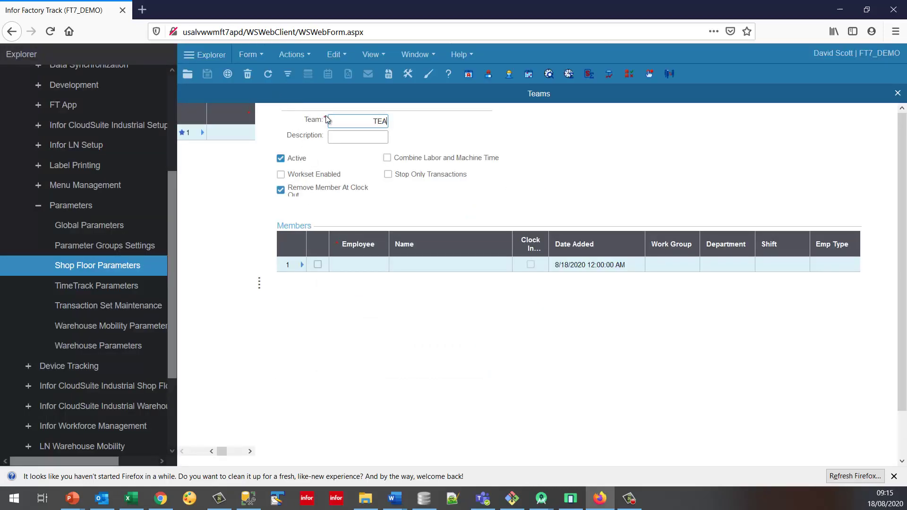
- Save a new inactive team TEAMA, 'Team A', without removing members at clock out
key("Tab")
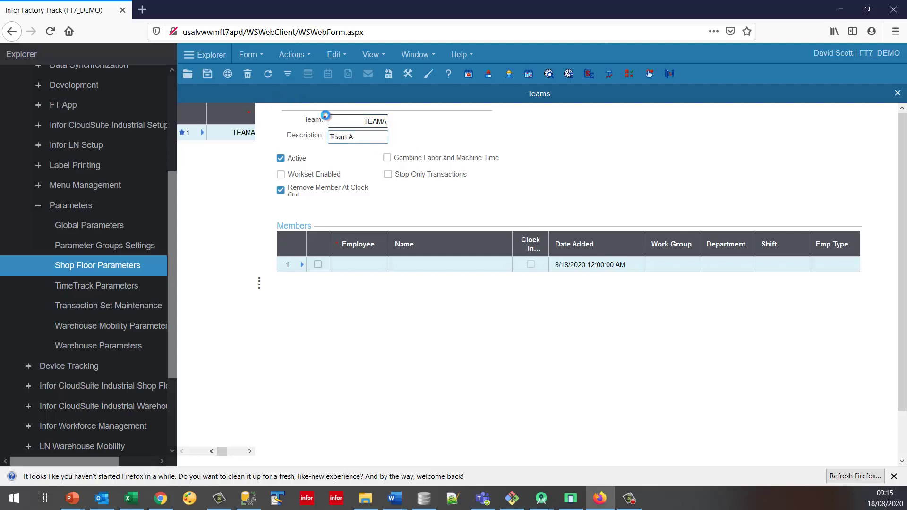
left_click(281, 158)
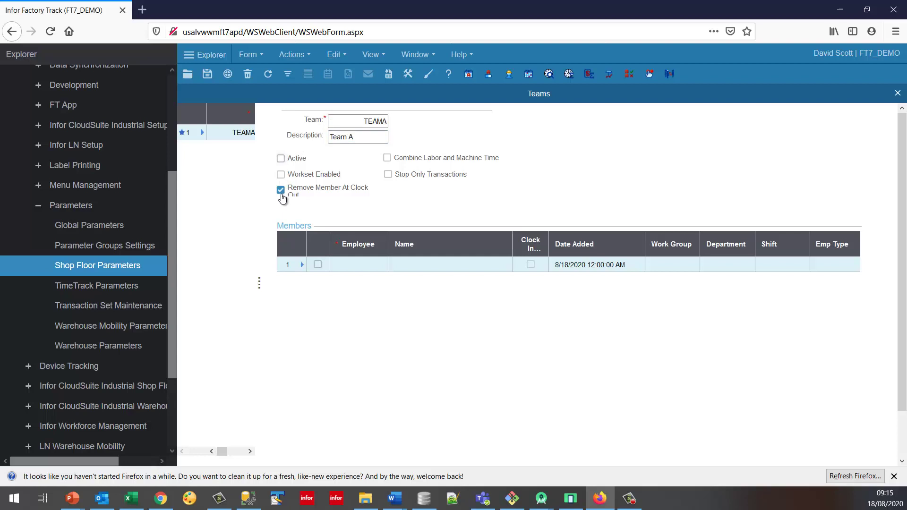
left_click(281, 190)
left_click(208, 76)
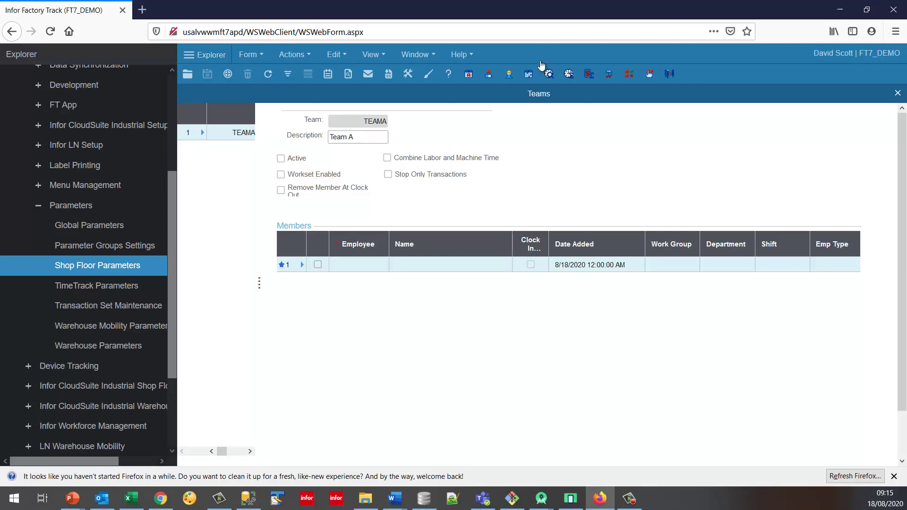
left_click(840, 9)
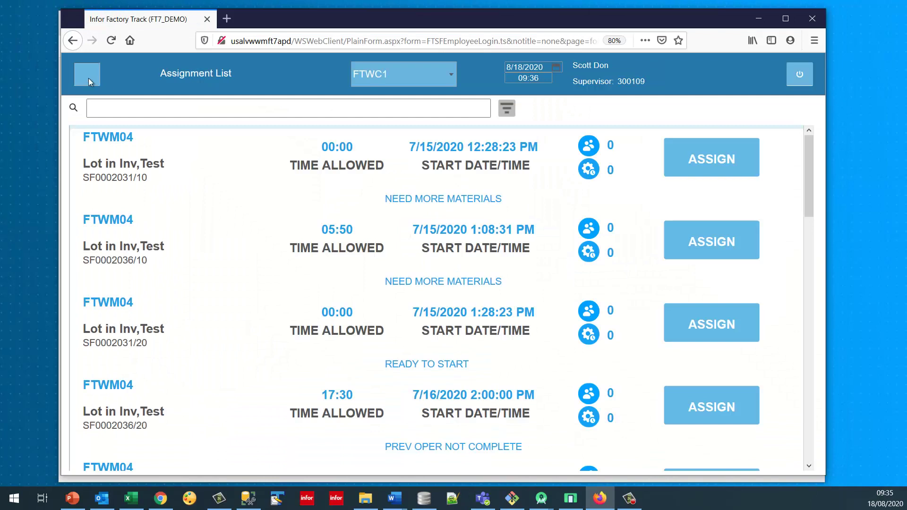
- Select team TEAMA in Team Management with an 08:00 start time
left_click(117, 223)
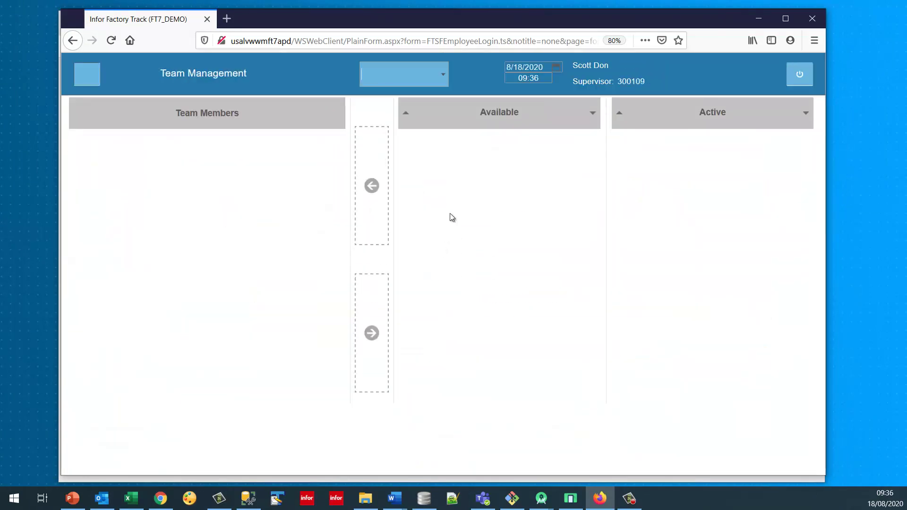
left_click(437, 79)
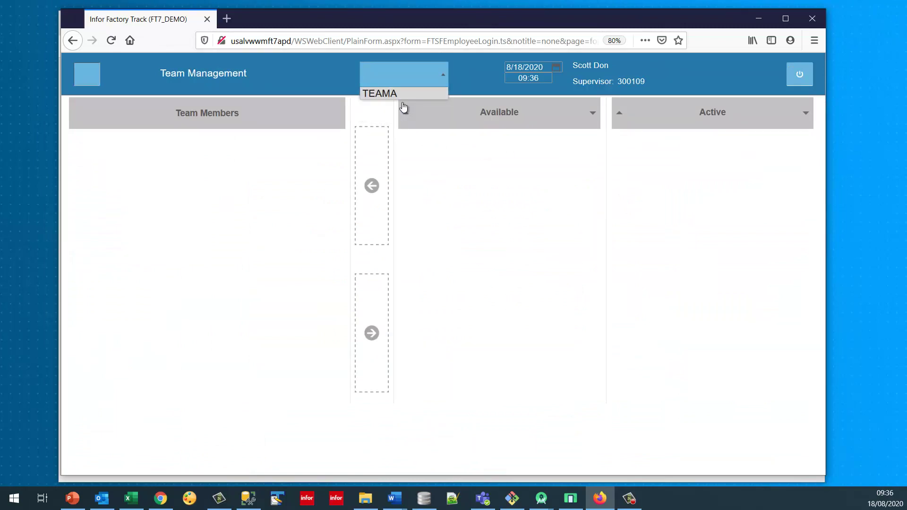
left_click(398, 95)
left_click(542, 79)
type("0800")
key("Tab")
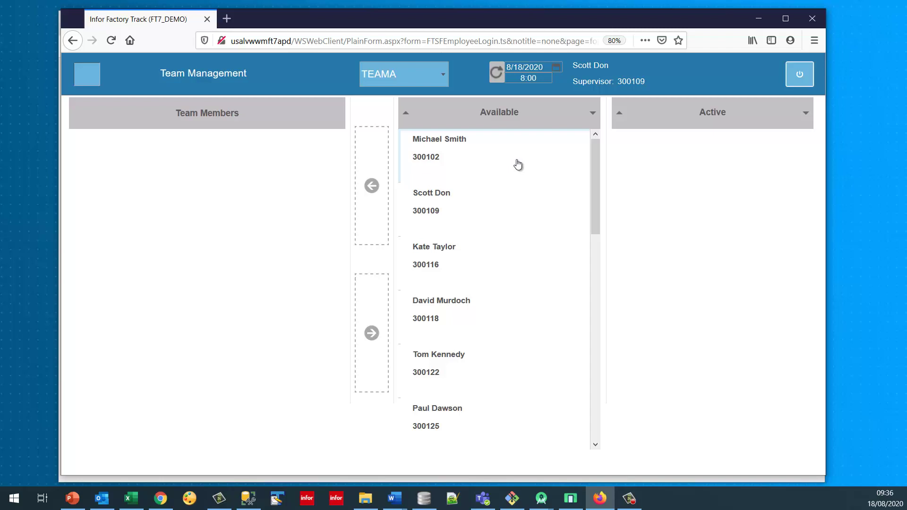
- Drag two available employees into TEAMA's Team Members
scroll(499, 293, "down", 3)
scroll(496, 302, "down", 6)
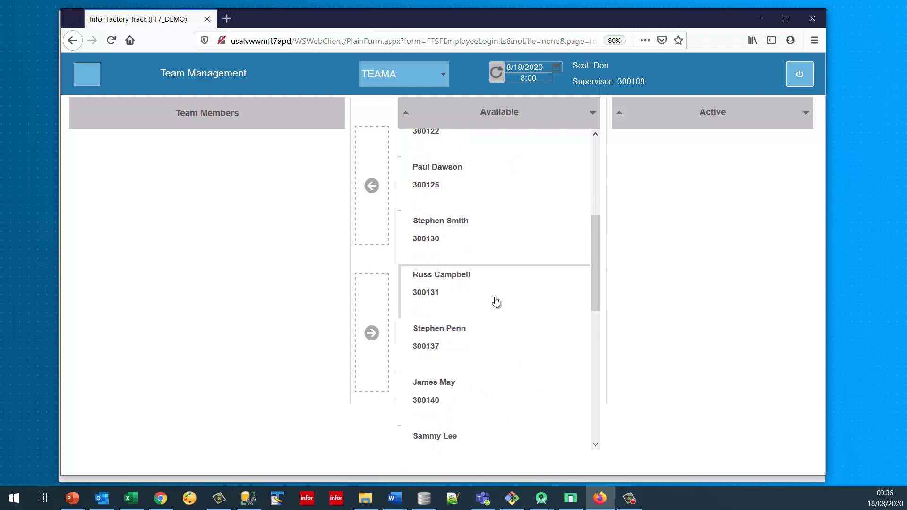
scroll(497, 302, "up", 6)
scroll(496, 303, "up", 2)
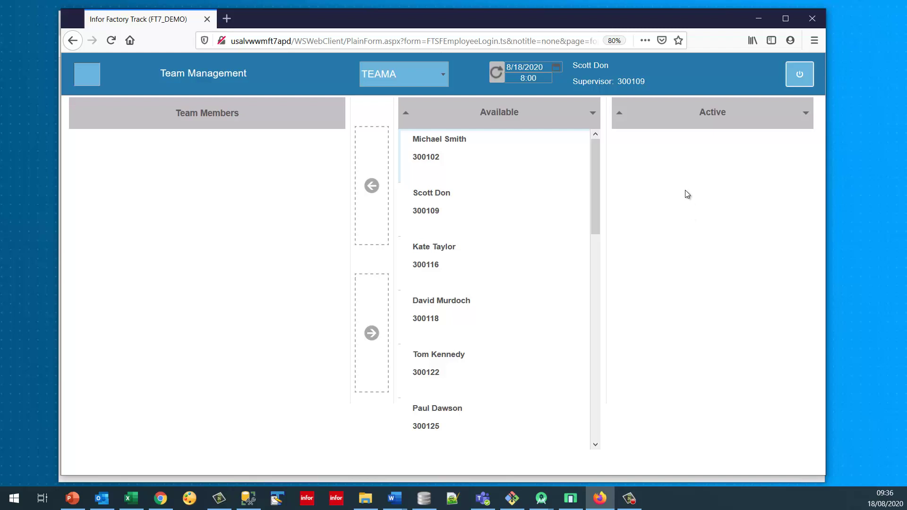
left_click_drag(475, 258, 175, 194)
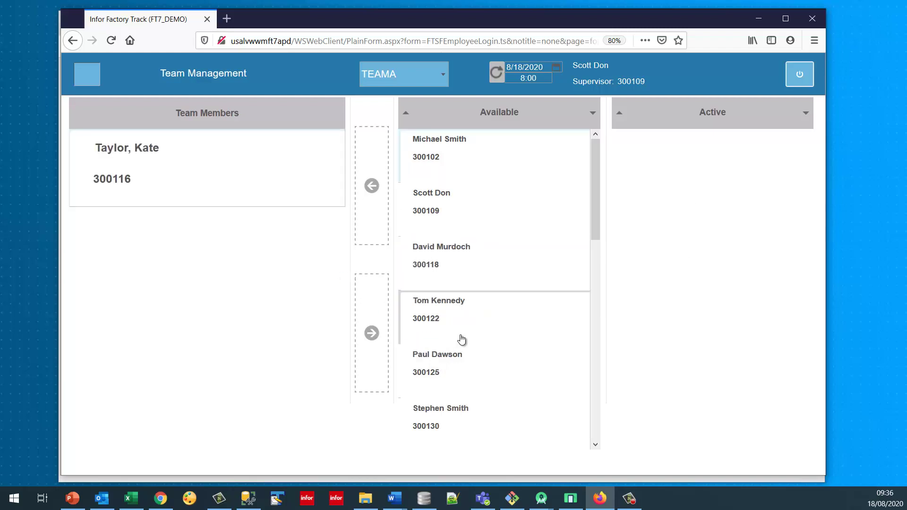
left_click_drag(468, 326, 150, 252)
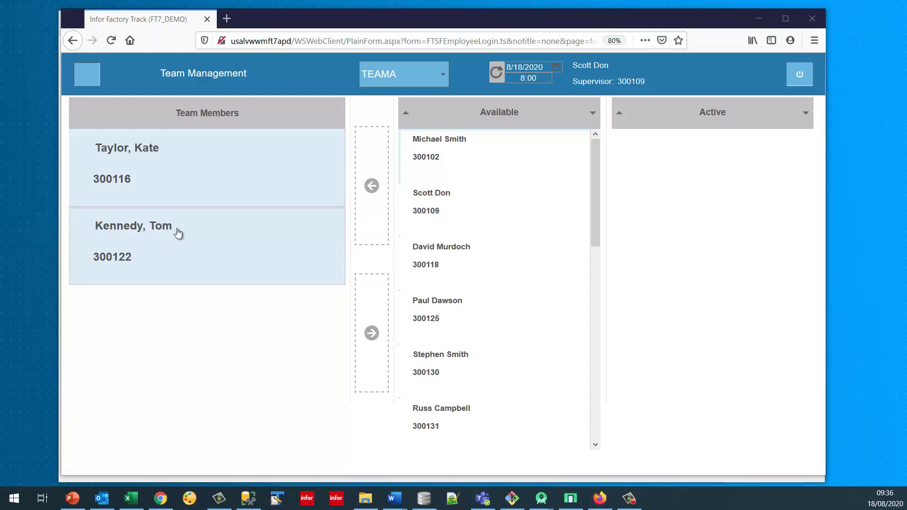
key("alt+Tab")
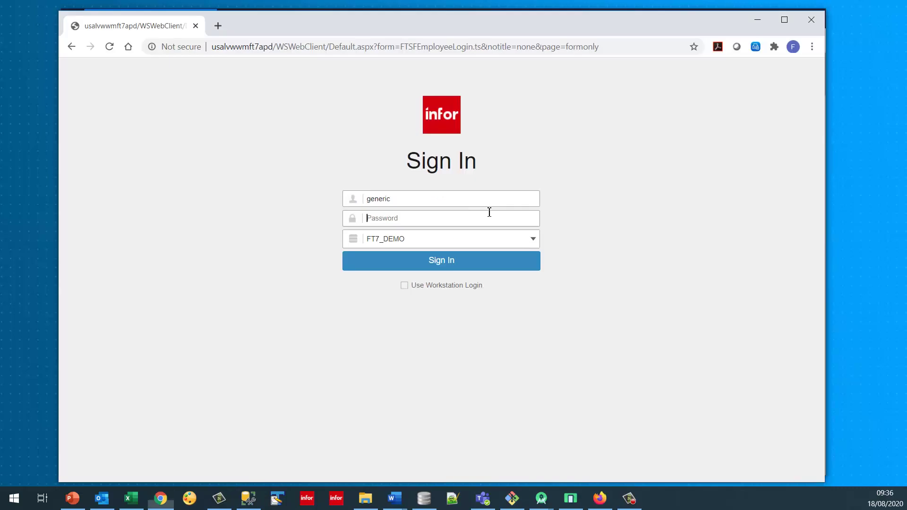
- Sign in to the shop floor with the operator's employee ID and set the time to 08:00
left_click(446, 263)
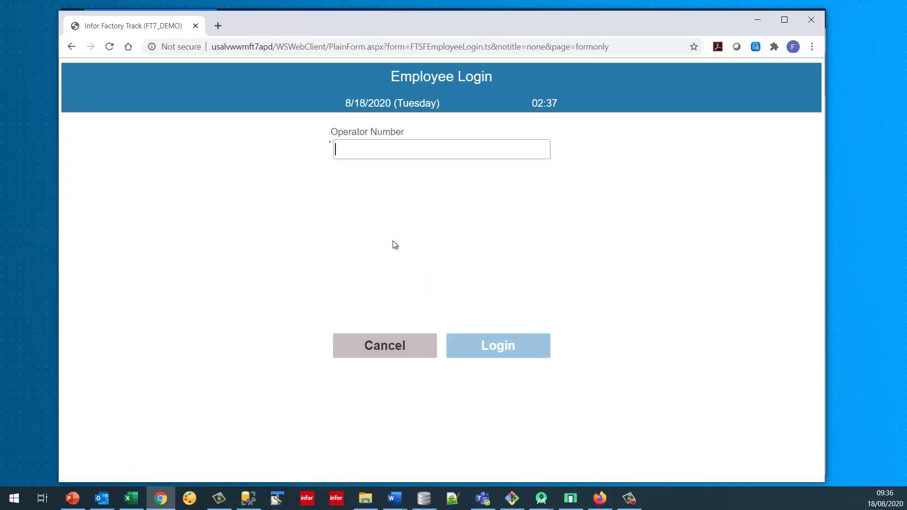
type("300122")
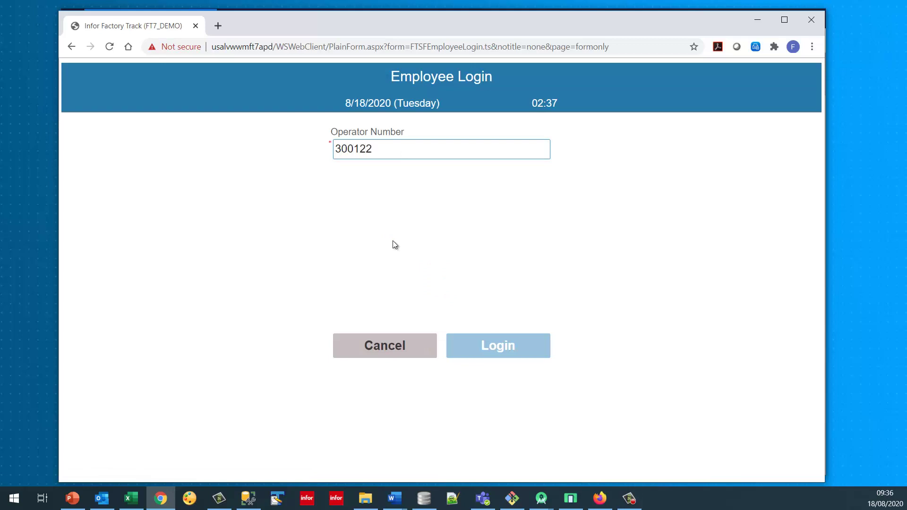
key("Return")
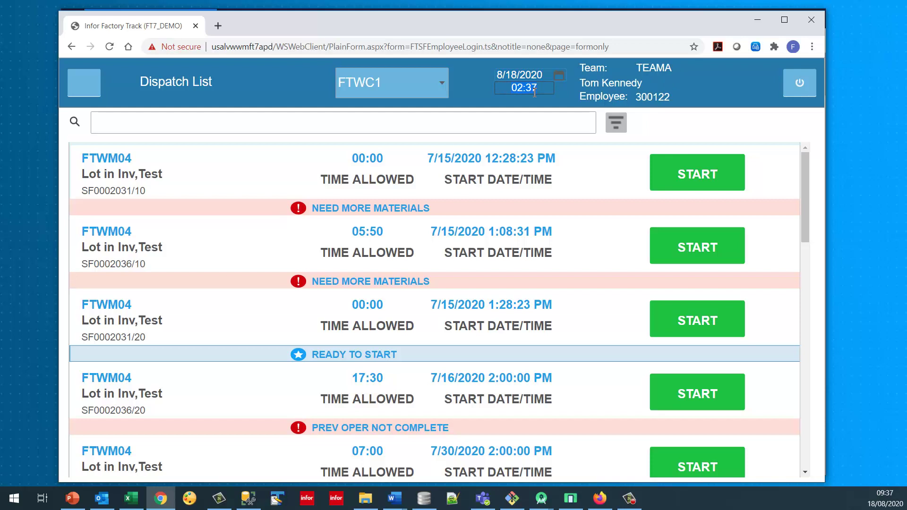
type("0800")
key("Tab")
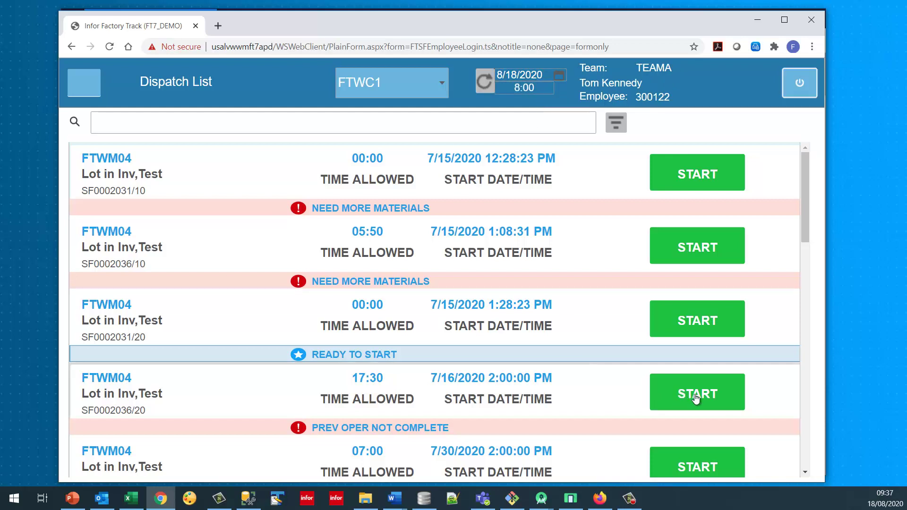
- Start job SF0002095/10 on machine MT1001 for the whole team
scroll(565, 378, "down", 3)
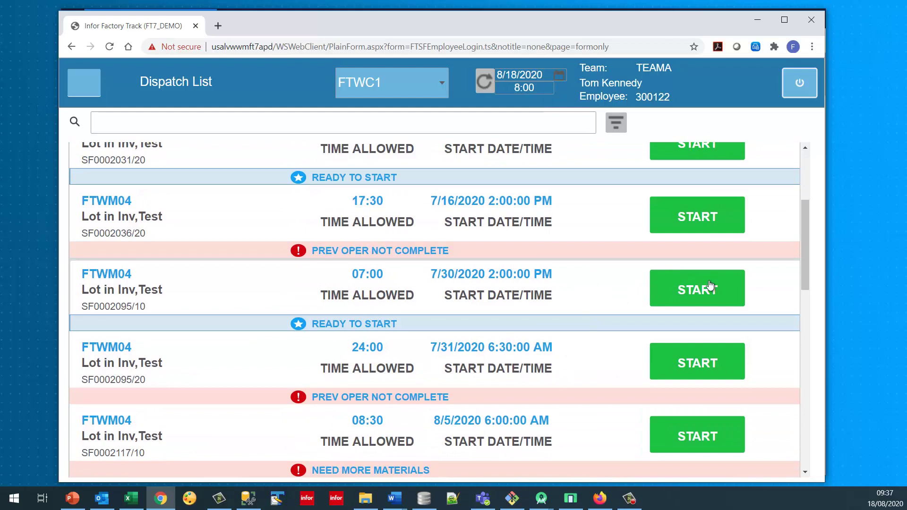
left_click(710, 285)
left_click(421, 244)
left_click(358, 260)
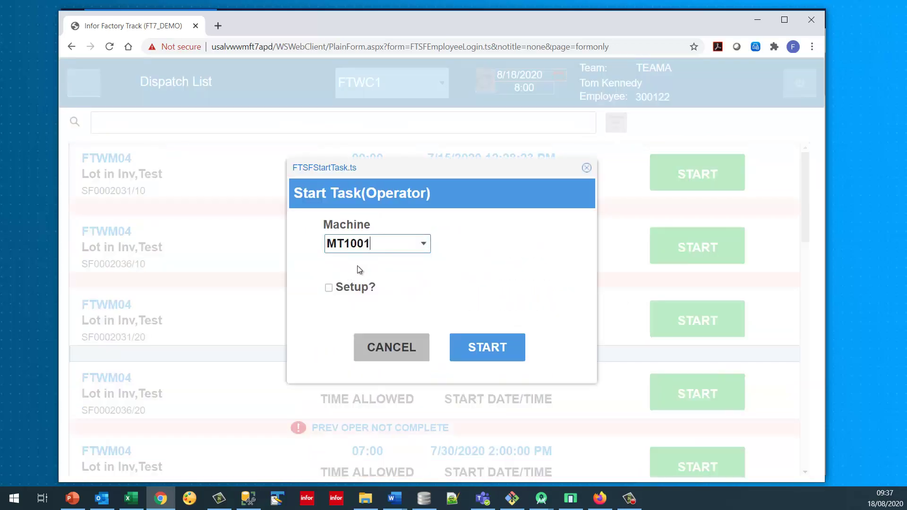
left_click(487, 347)
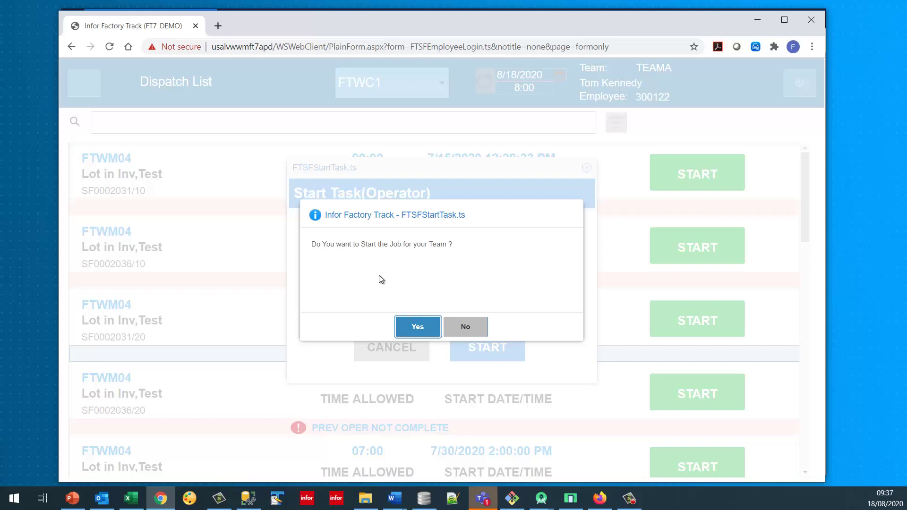
left_click(418, 327)
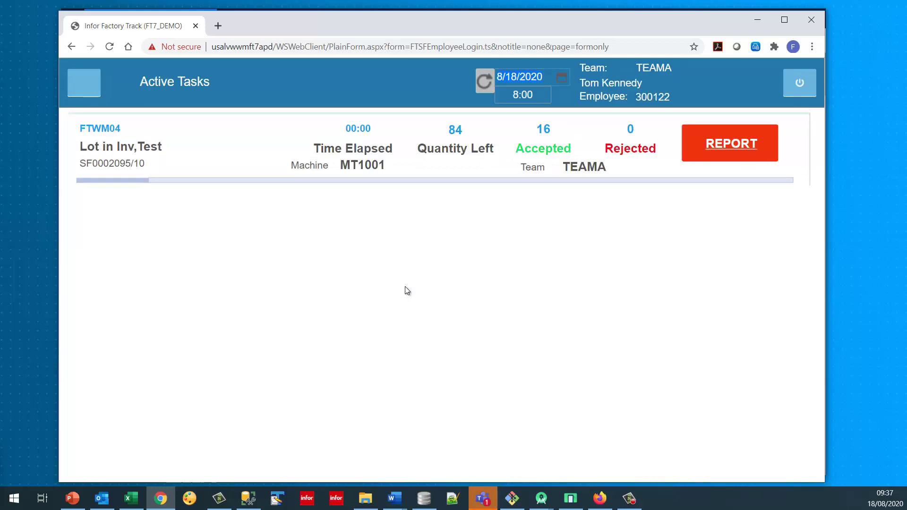
- Check Current Active Tasks shows FTWM04 running for TEAMA's two members, then return to Team Management
key("Tab")
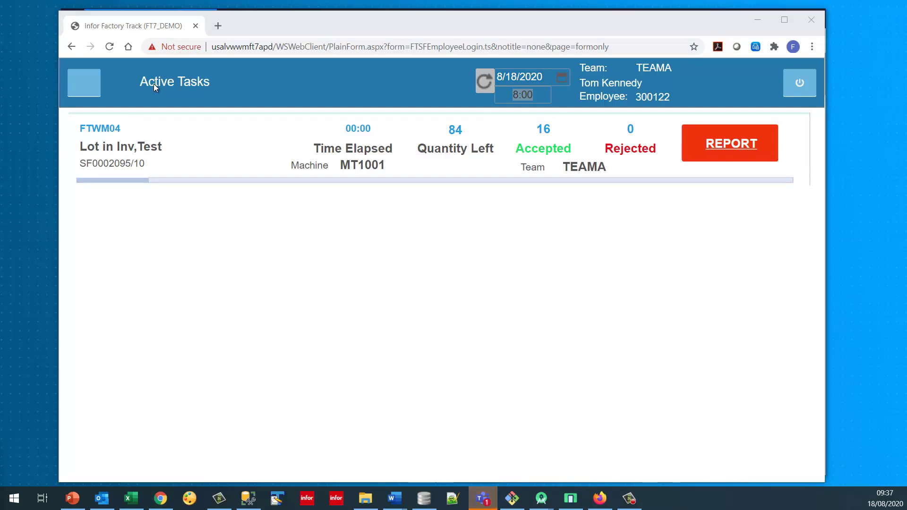
key("alt+Tab")
left_click(86, 74)
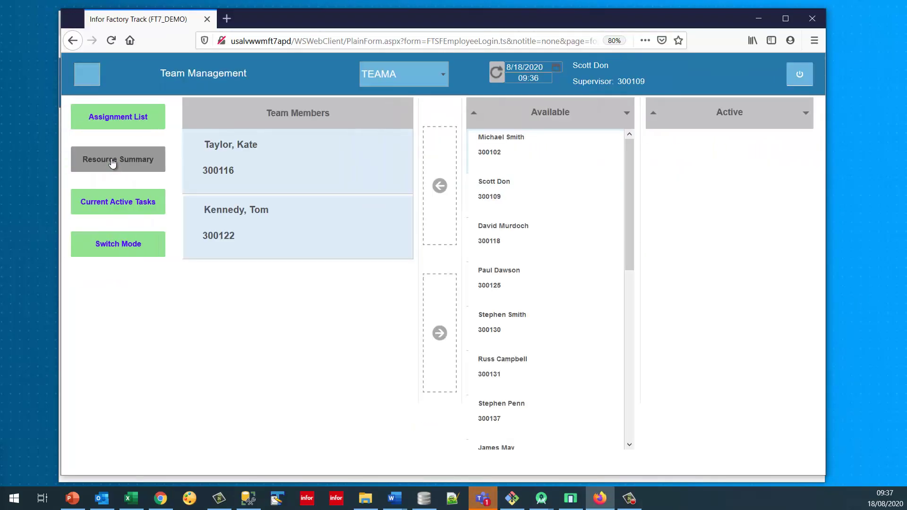
left_click(121, 201)
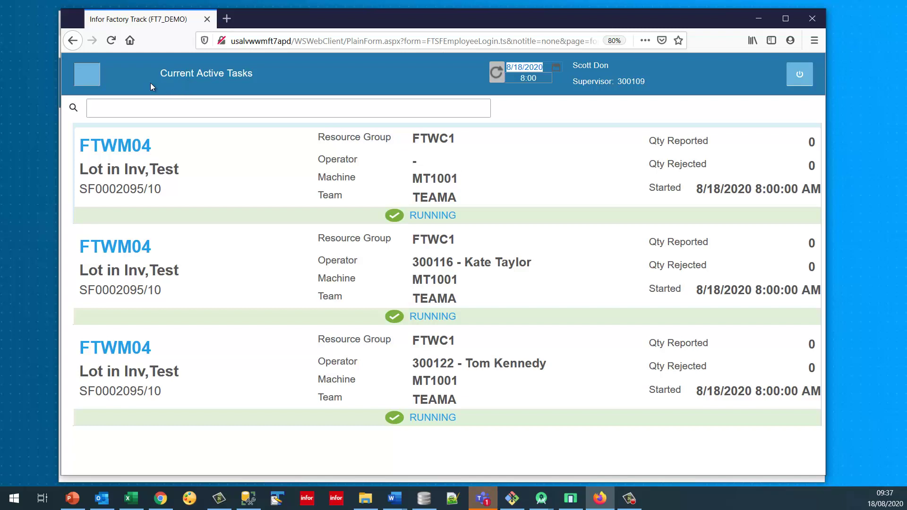
left_click(92, 79)
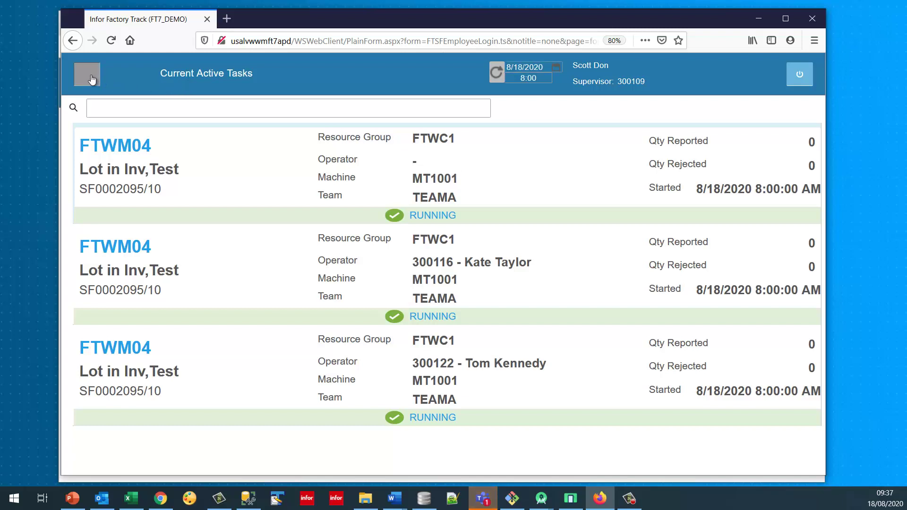
left_click(123, 216)
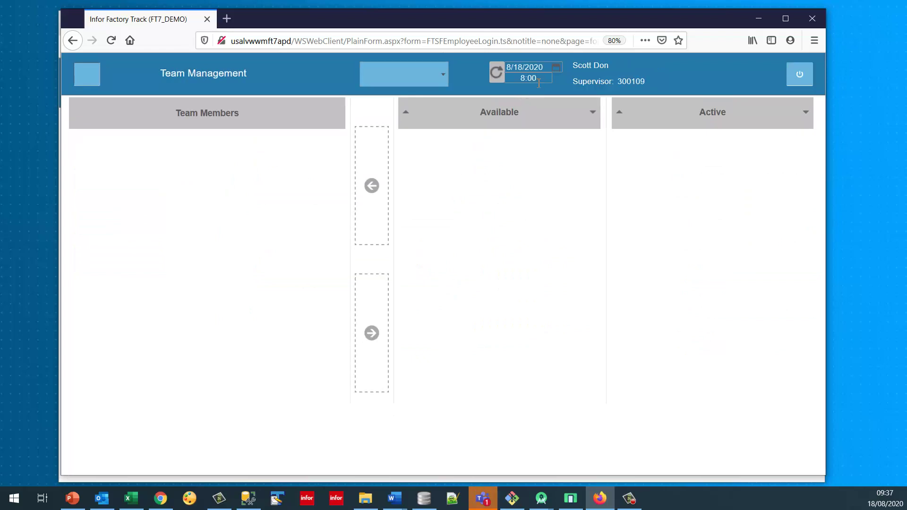
- With the time set to 9:00, add a third available employee to TEAMA's members
type("900")
key("Tab")
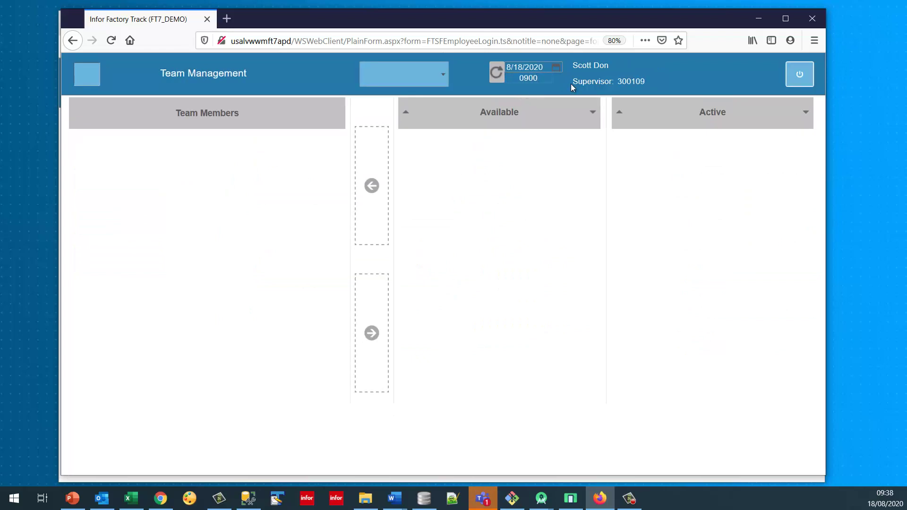
left_click(443, 74)
left_click(404, 98)
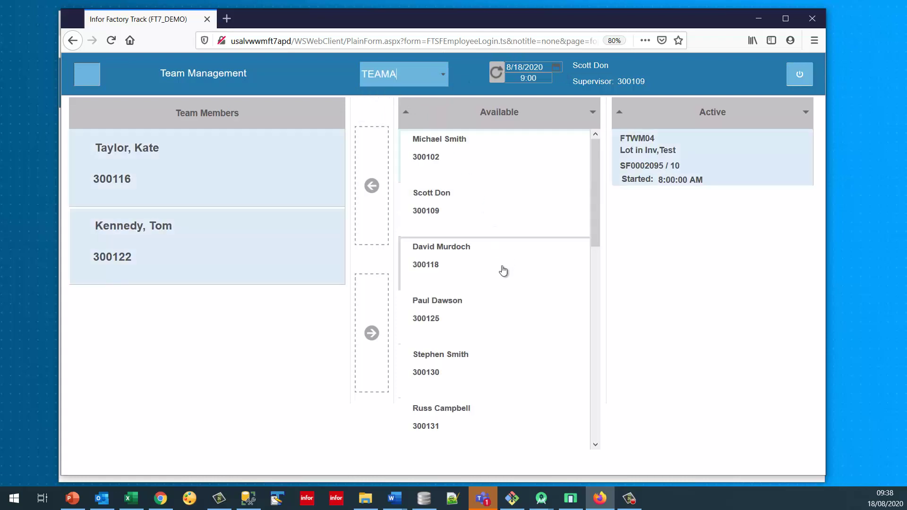
left_click_drag(477, 255, 187, 322)
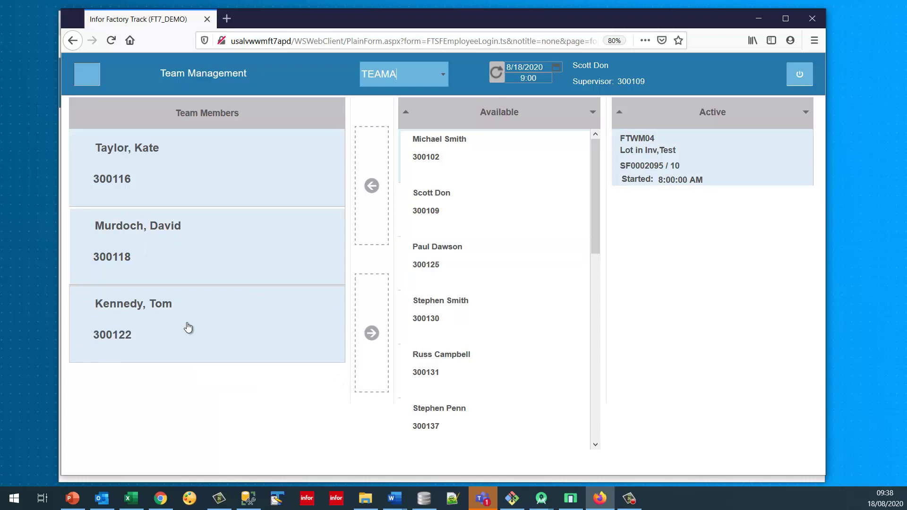
left_click(91, 74)
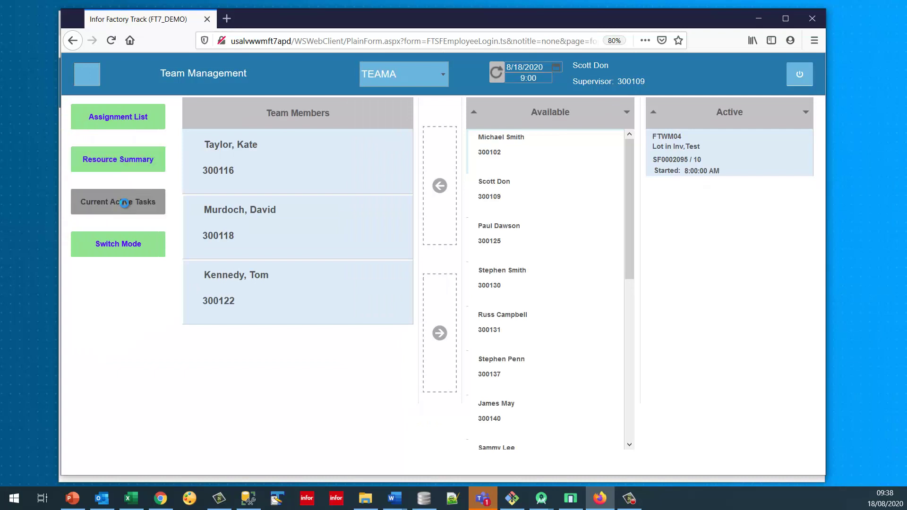
- Scroll Current Active Tasks to confirm the new member runs SF0002095/10 from 9:00
left_click(127, 202)
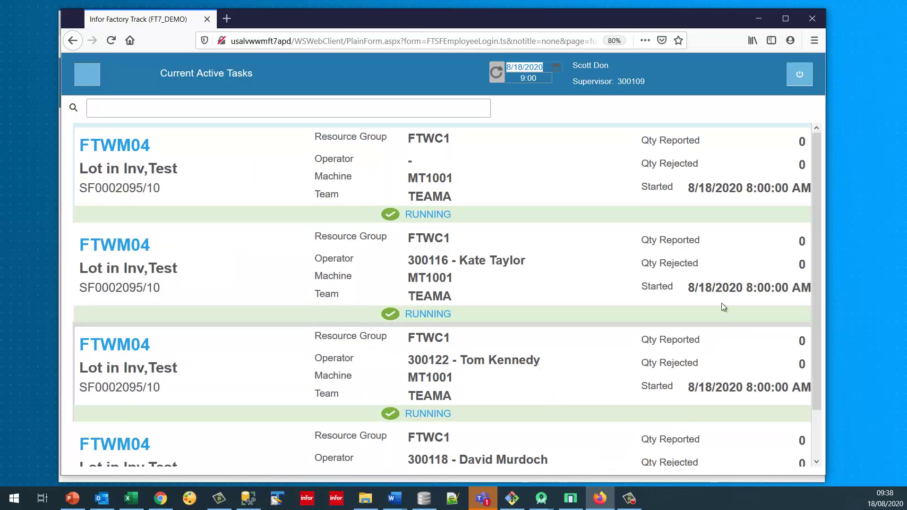
scroll(720, 215, "down", 2)
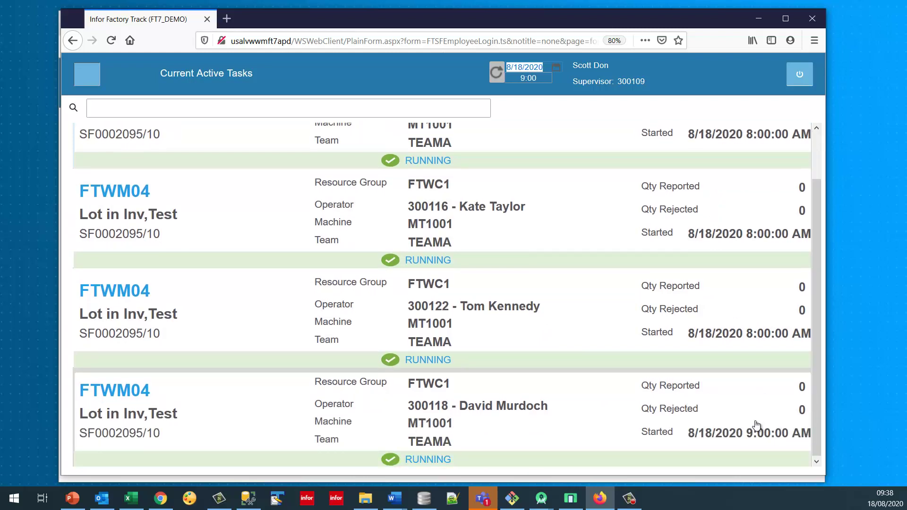
scroll(756, 426, "up", 1)
scroll(712, 384, "up", 1)
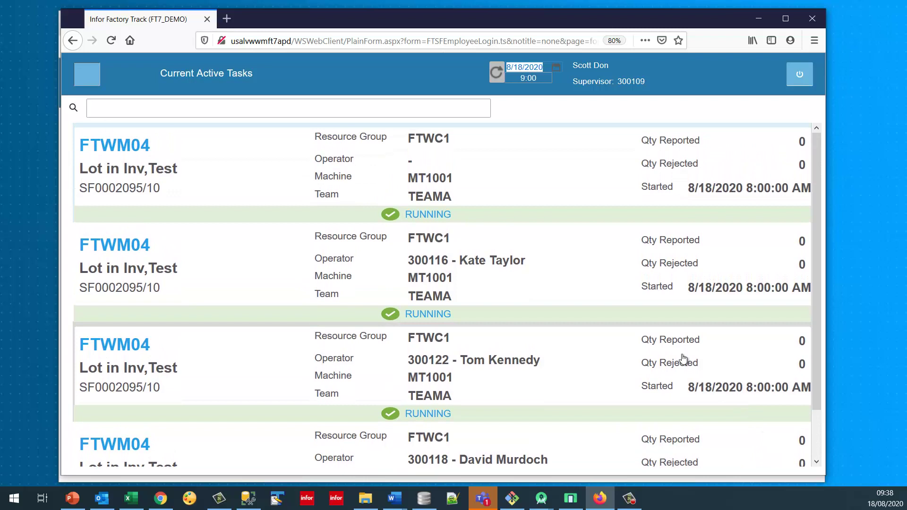
scroll(683, 359, "down", 2)
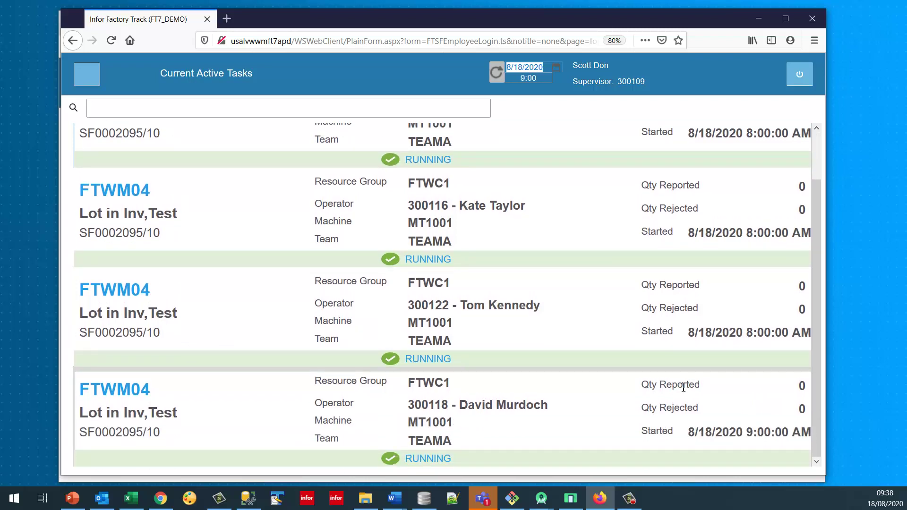
scroll(683, 390, "up", 2)
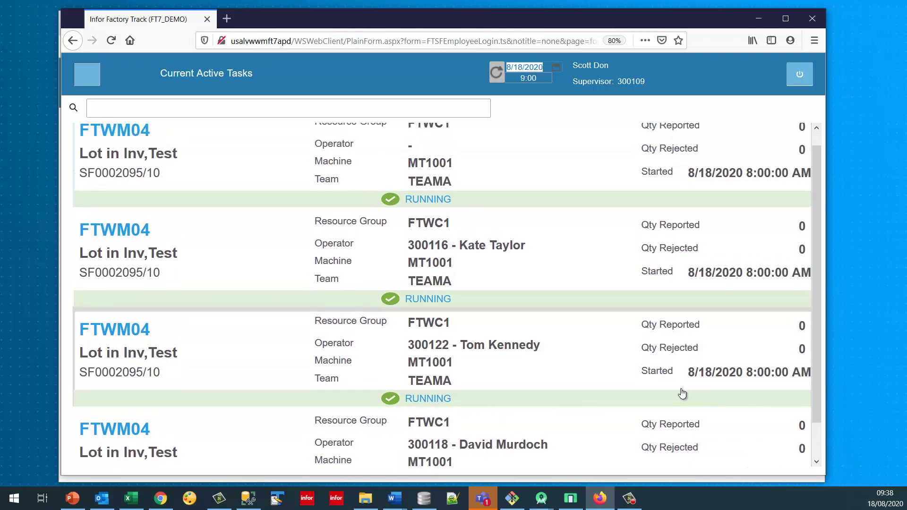
scroll(684, 394, "up", 1)
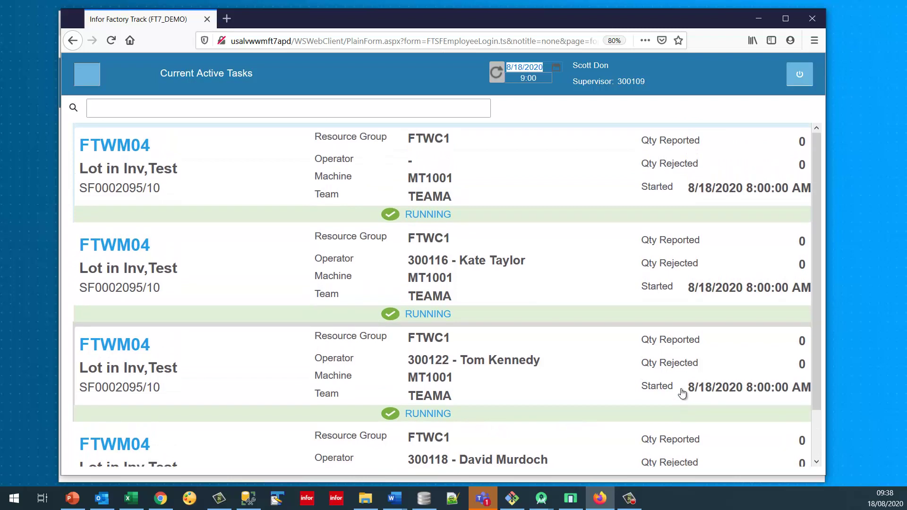
- At 10:00, report 12 accepted pieces on the running SF0002095/10 job
key("alt+Tab")
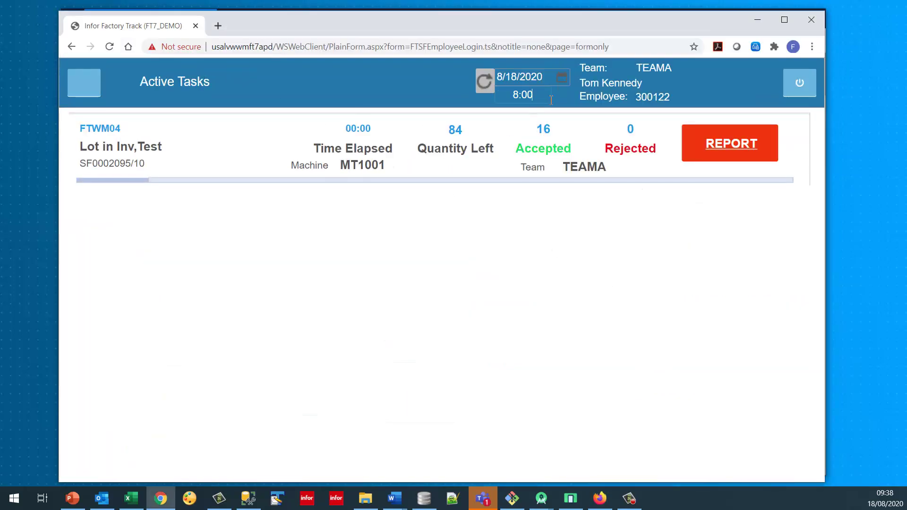
key("BackSpace")
key("BackSpace")
key("BackSpace")
type("10:00")
key("Tab")
left_click(728, 149)
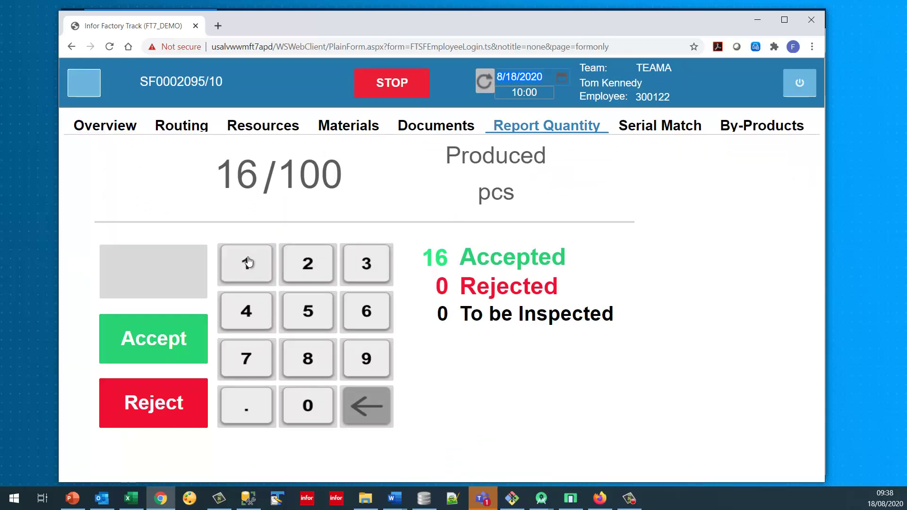
left_click(247, 264)
left_click(307, 263)
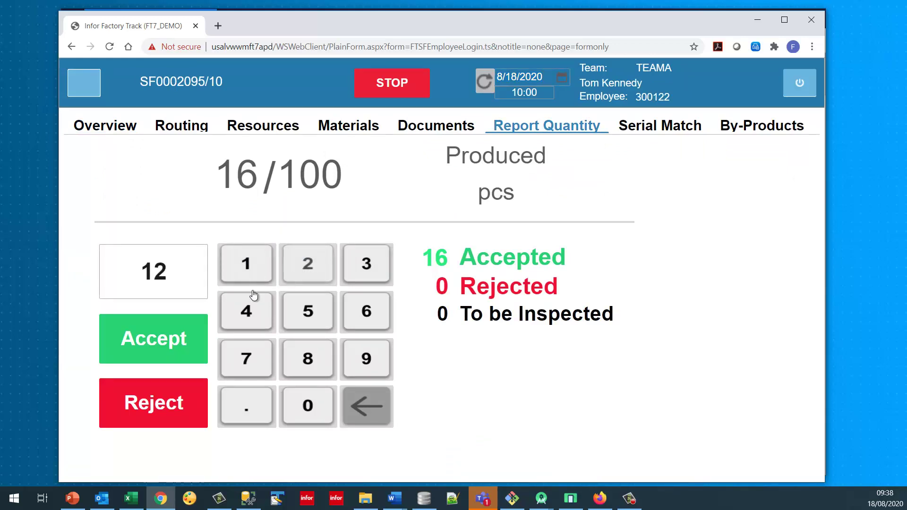
left_click(158, 345)
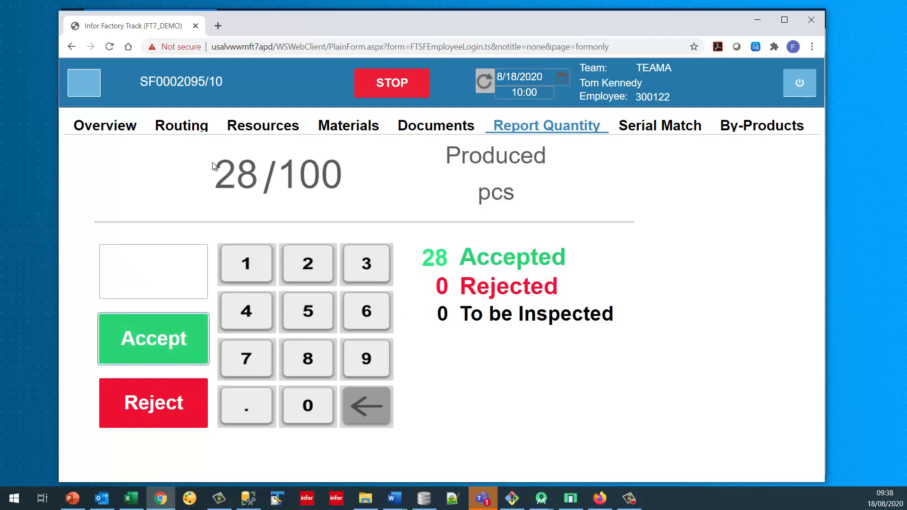
key("alt+Tab")
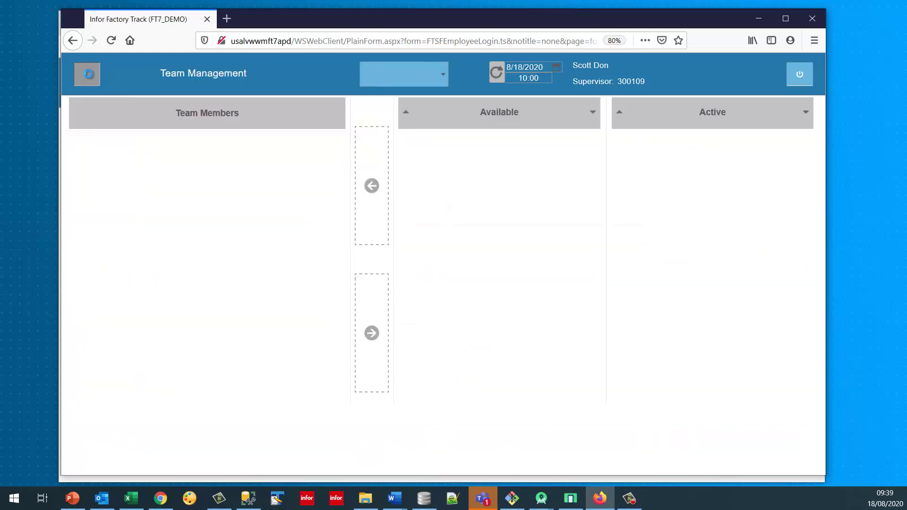
- Review Qty Reported in Current Active Tasks: 4 pieces for each of TEAMA's three operators
left_click(90, 78)
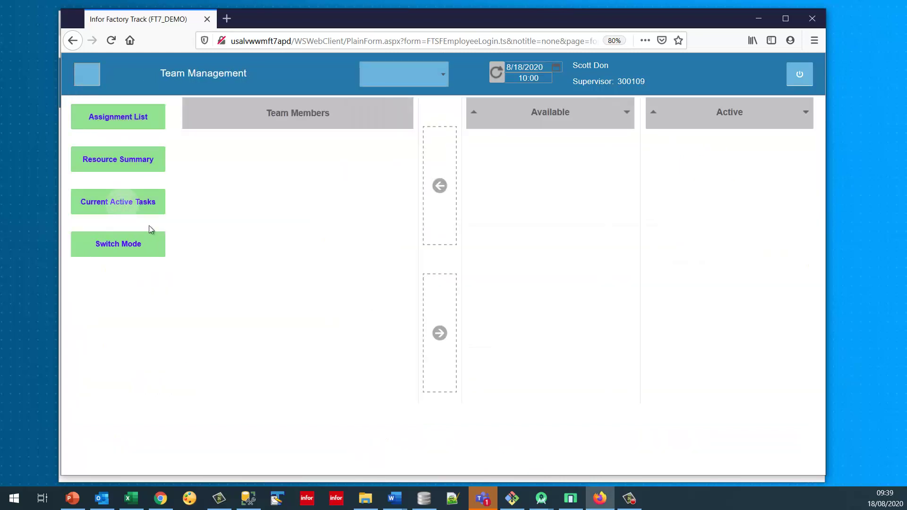
left_click(151, 242)
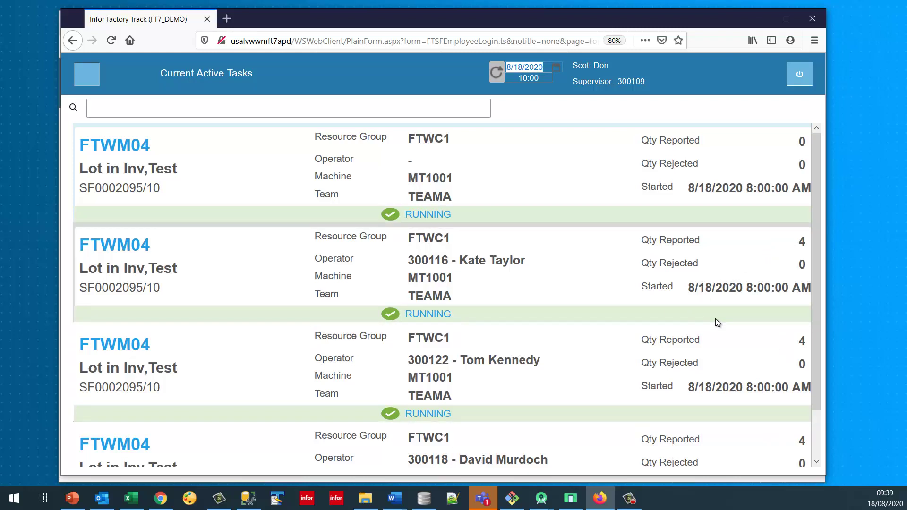
scroll(715, 318, "down", 2)
scroll(713, 324, "up", 2)
scroll(719, 265, "down", 2)
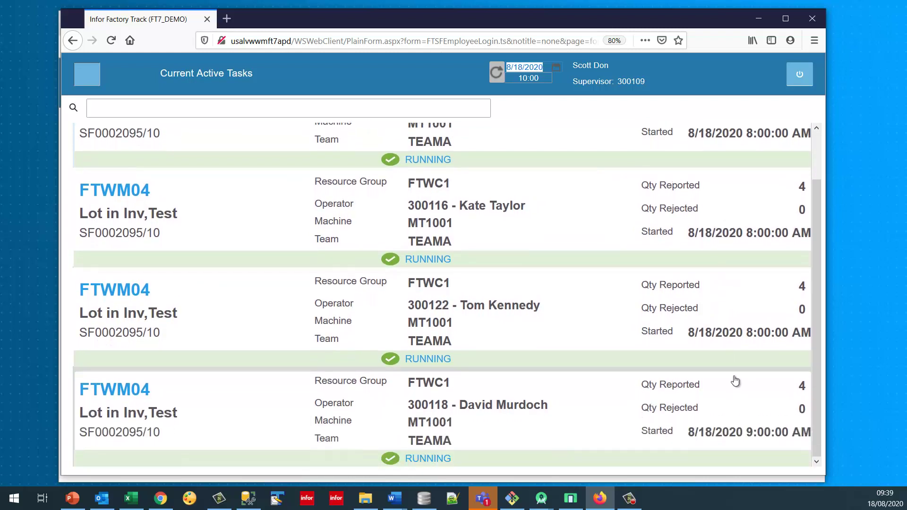
scroll(605, 197, "up", 2)
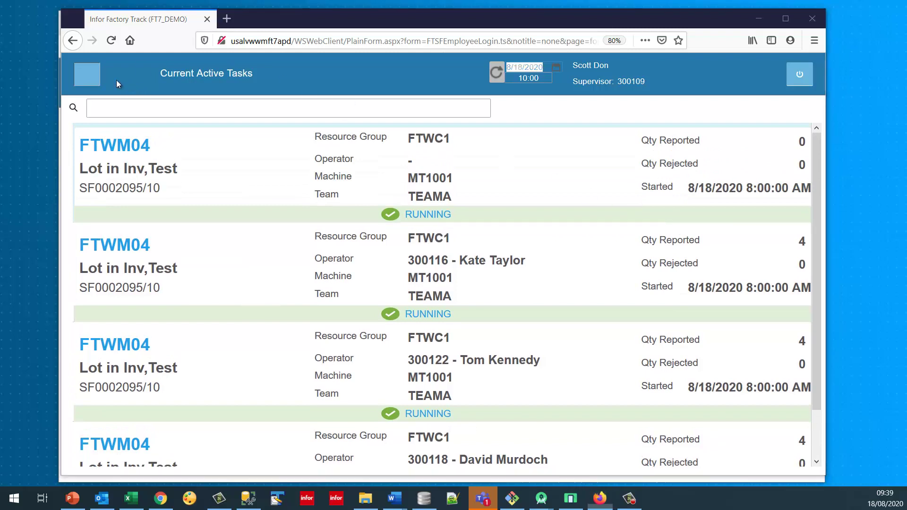
- Stop only this operator's SF0002095/10 task, leaving the team's job running
key("alt+Tab")
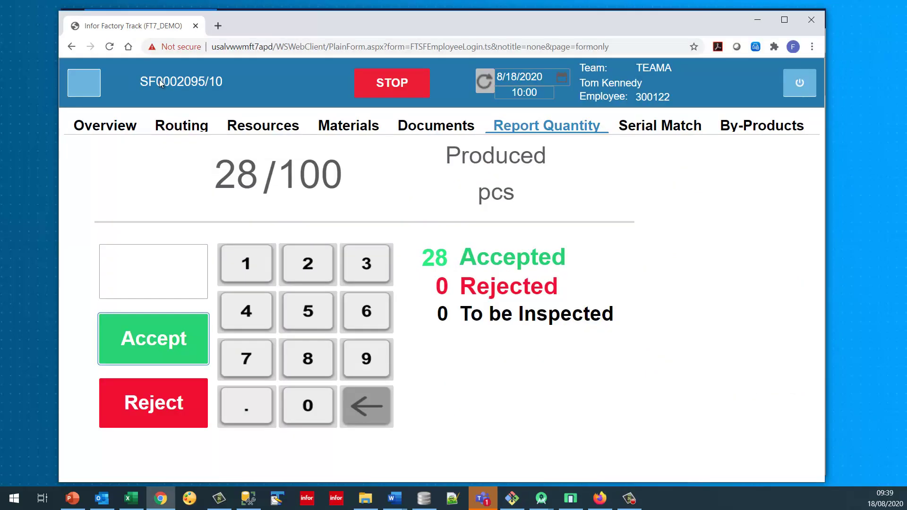
left_click(403, 86)
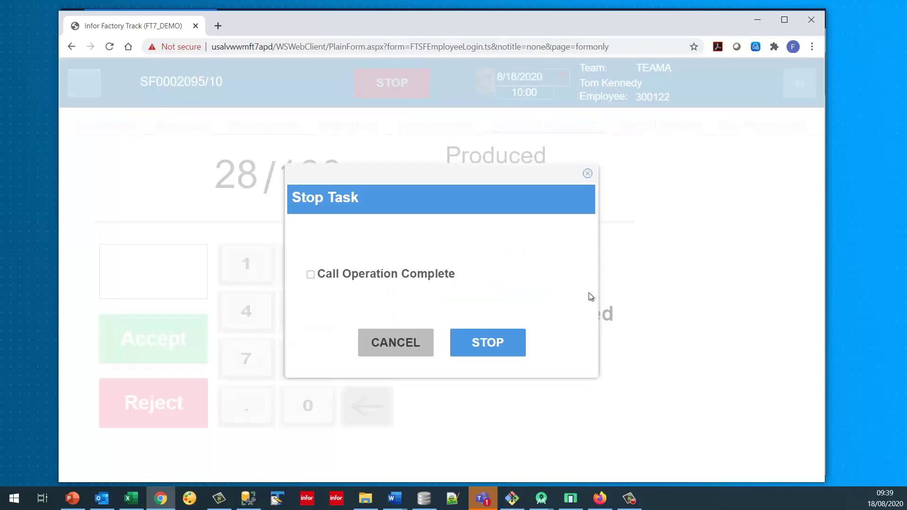
left_click(488, 345)
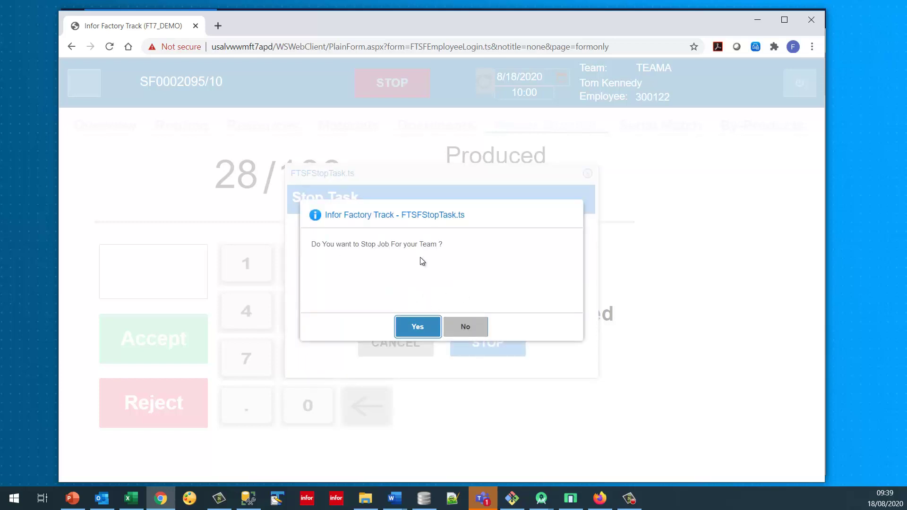
left_click(474, 328)
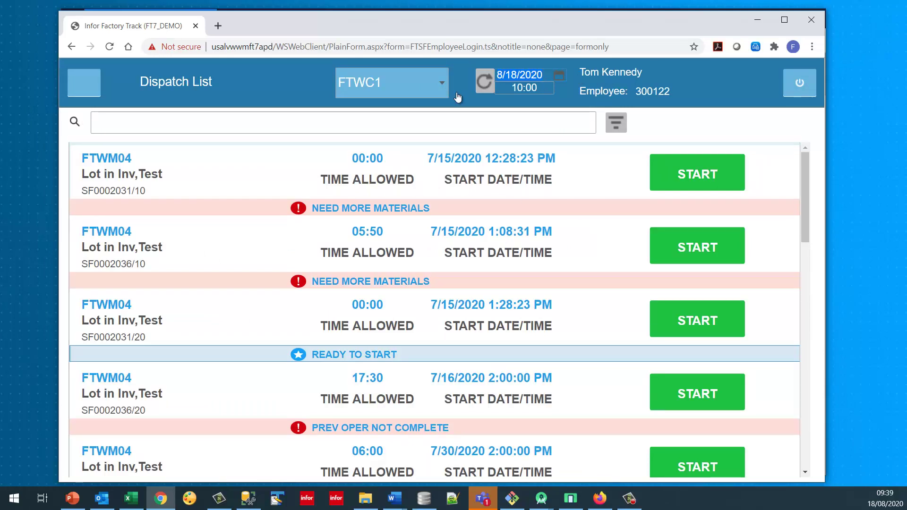
key("alt+Tab")
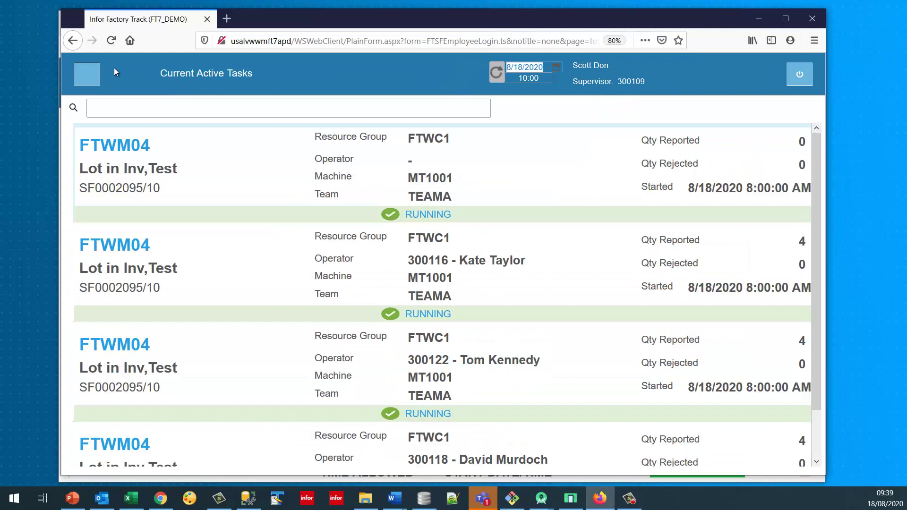
left_click(87, 75)
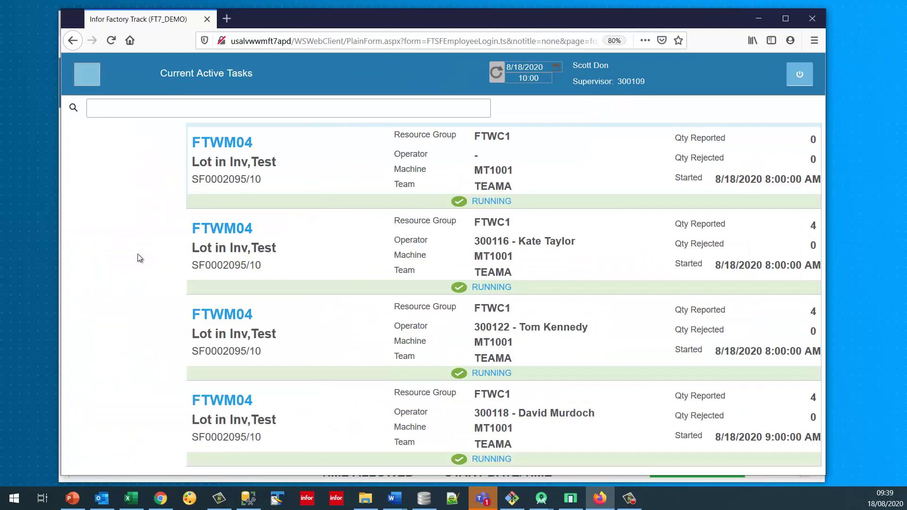
left_click(116, 220)
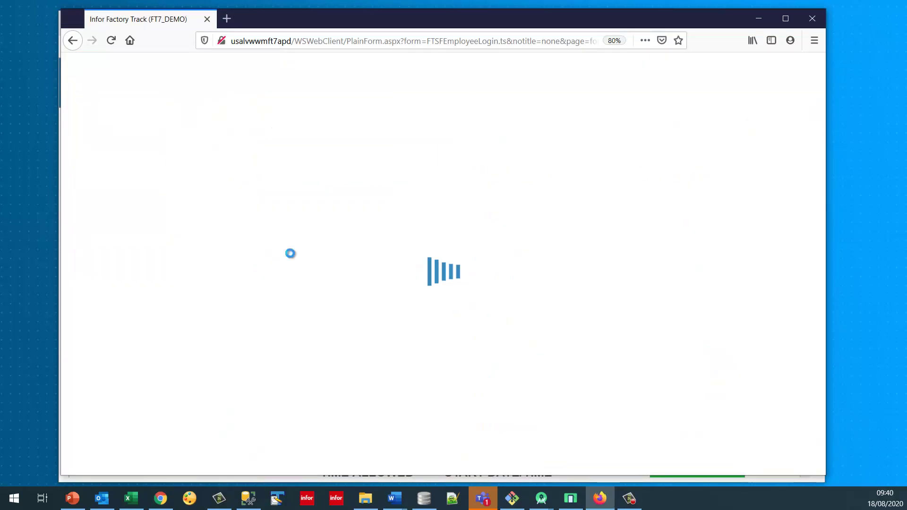
left_click(443, 76)
left_click(409, 93)
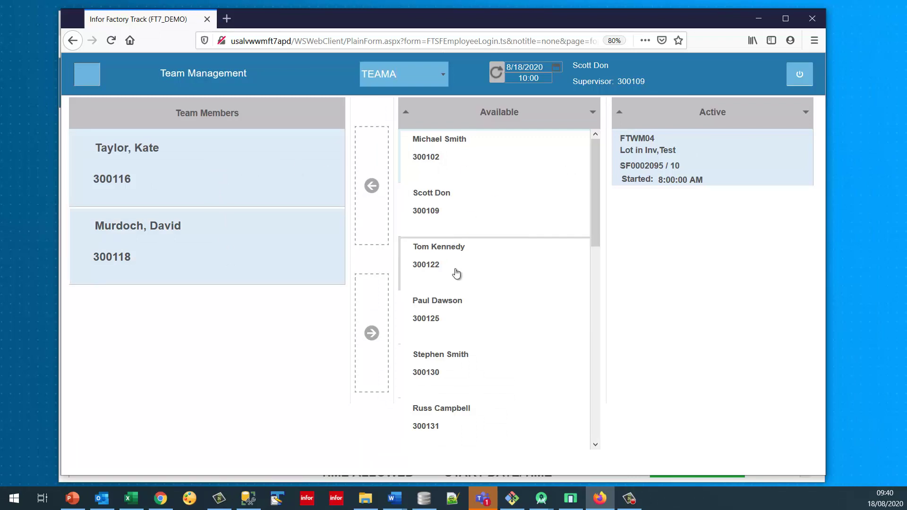
left_click(84, 75)
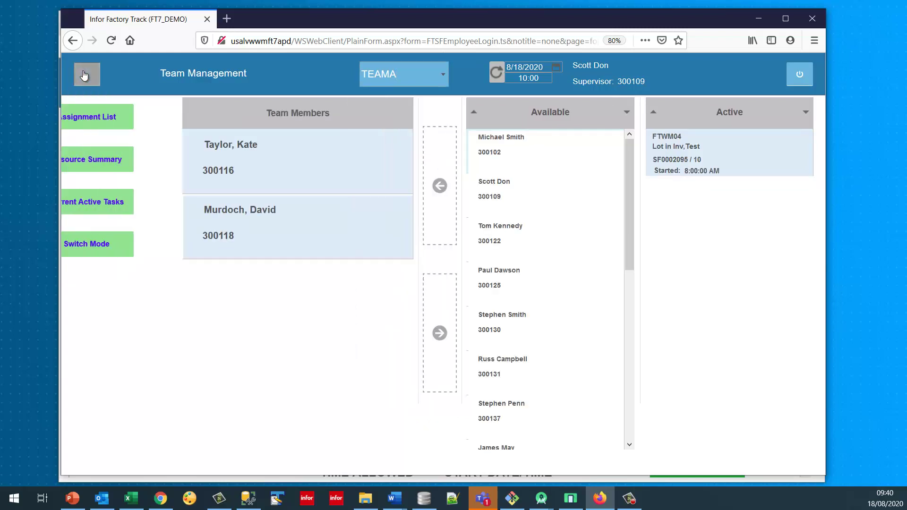
left_click(110, 202)
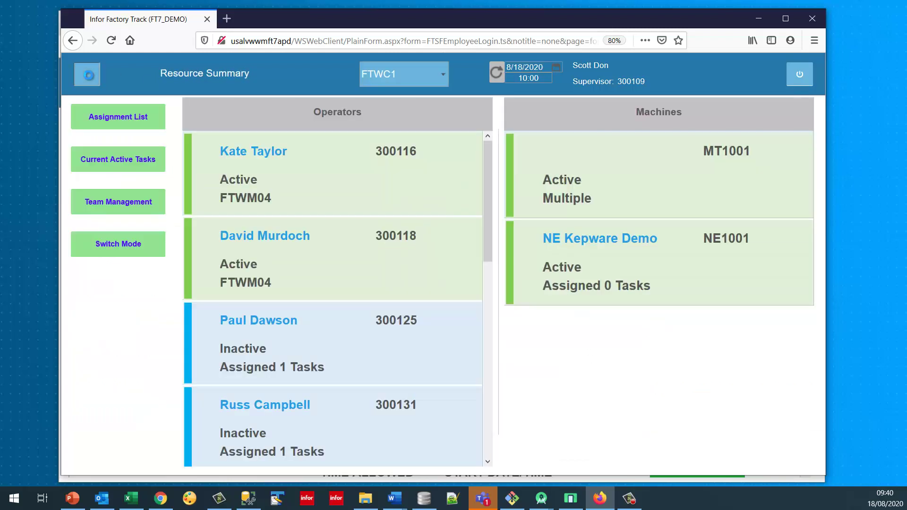
left_click(87, 76)
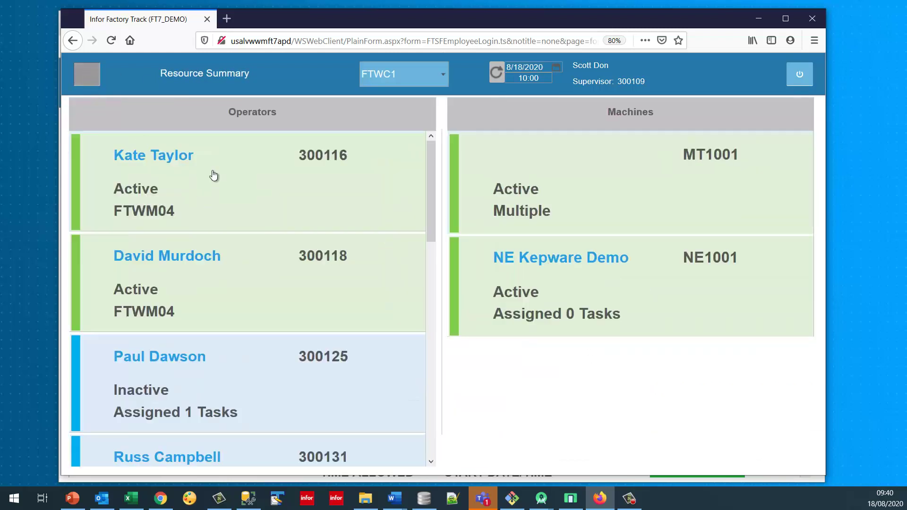
key("alt+Tab")
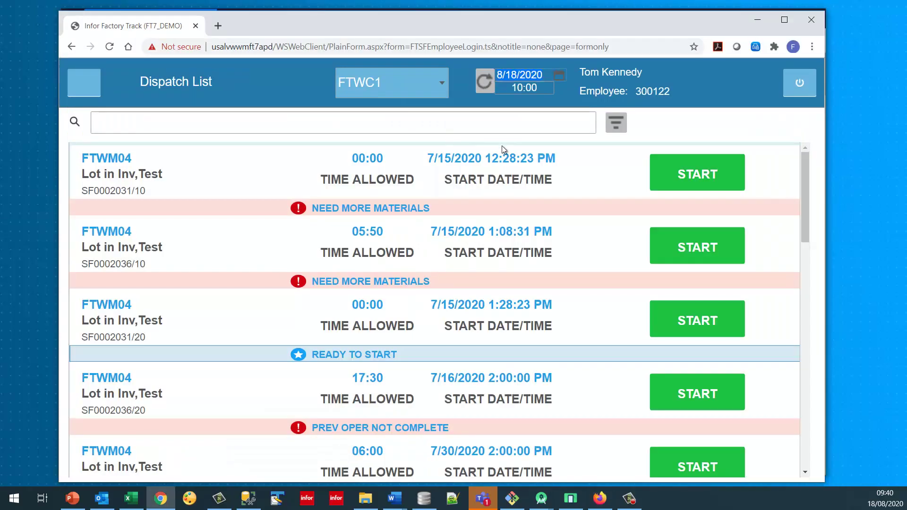
- Log in with the next team member's operator number and set the time to 11:00
left_click(798, 87)
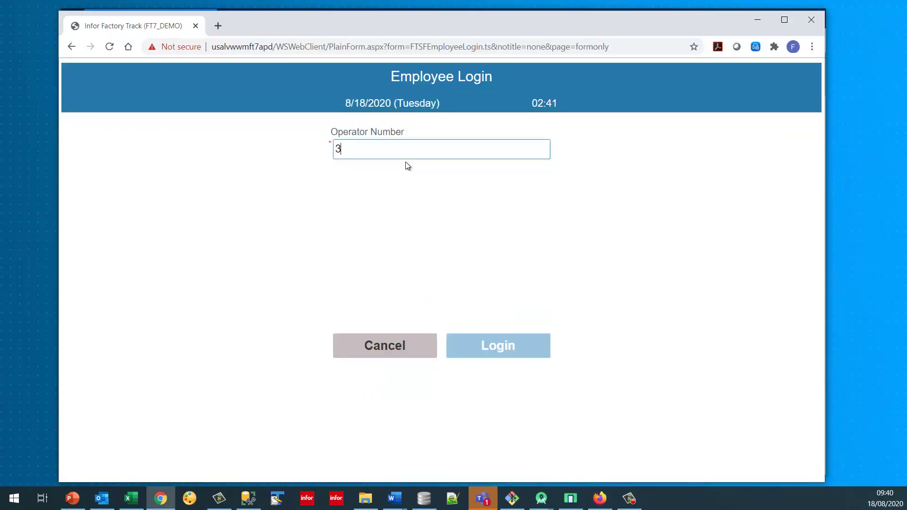
type("300116")
key("Tab")
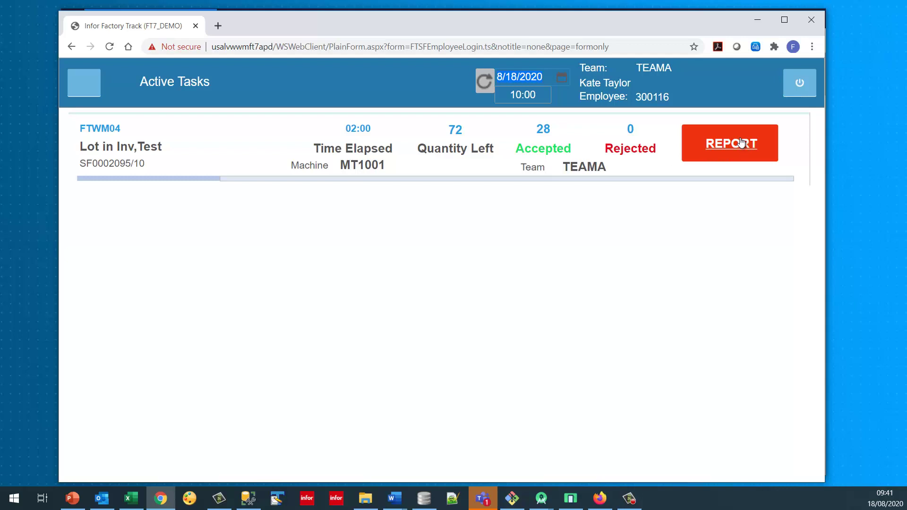
left_click(549, 97)
type("1100")
key("Tab")
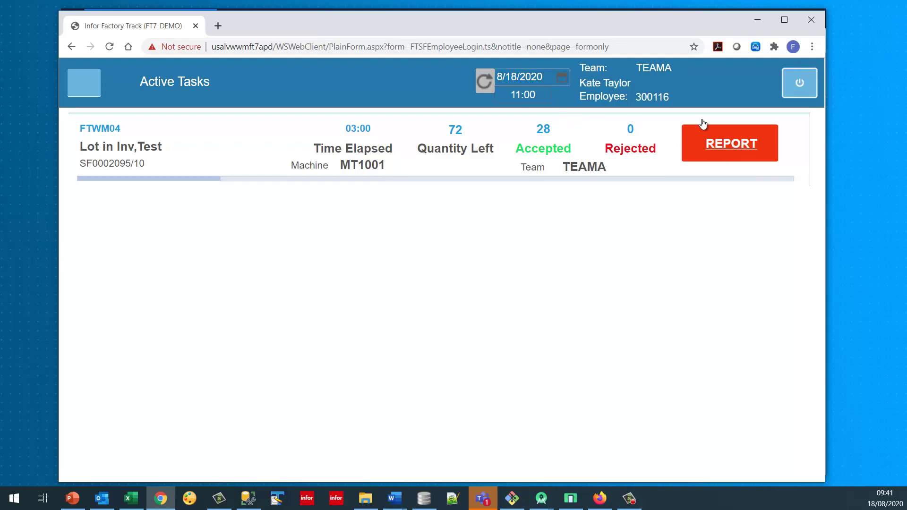
- Report 8 more accepted pieces on SF0002095/10, reaching 36 of 100, and start stopping the task
left_click(717, 144)
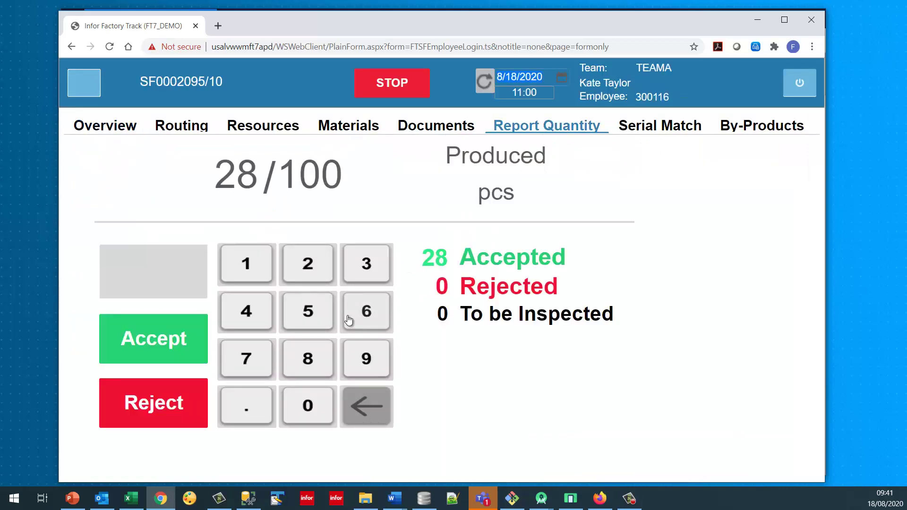
left_click(308, 358)
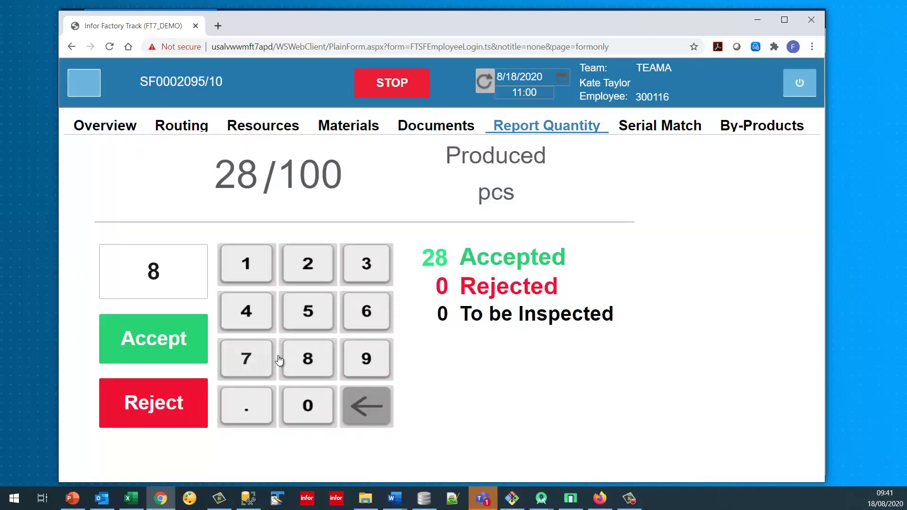
left_click(206, 356)
left_click(400, 76)
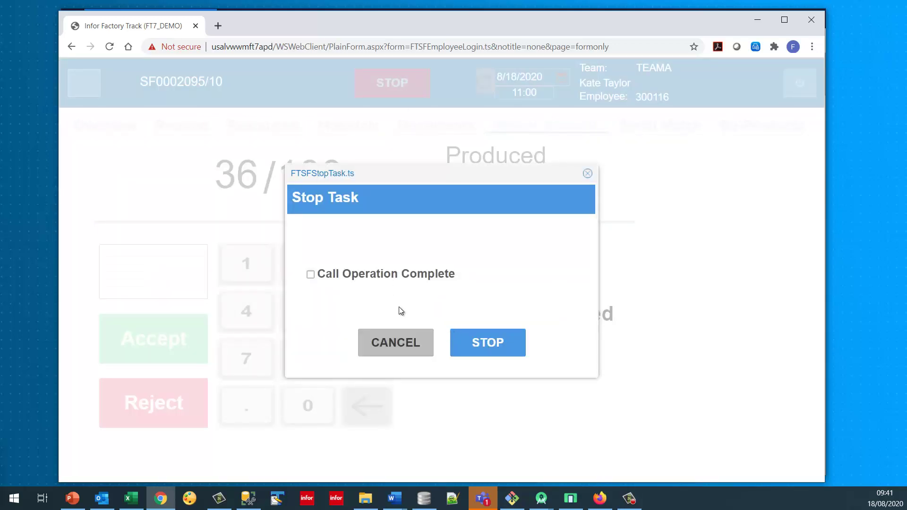
- Stop SF0002095/10 for the whole team and return to the supervisor window
left_click(493, 345)
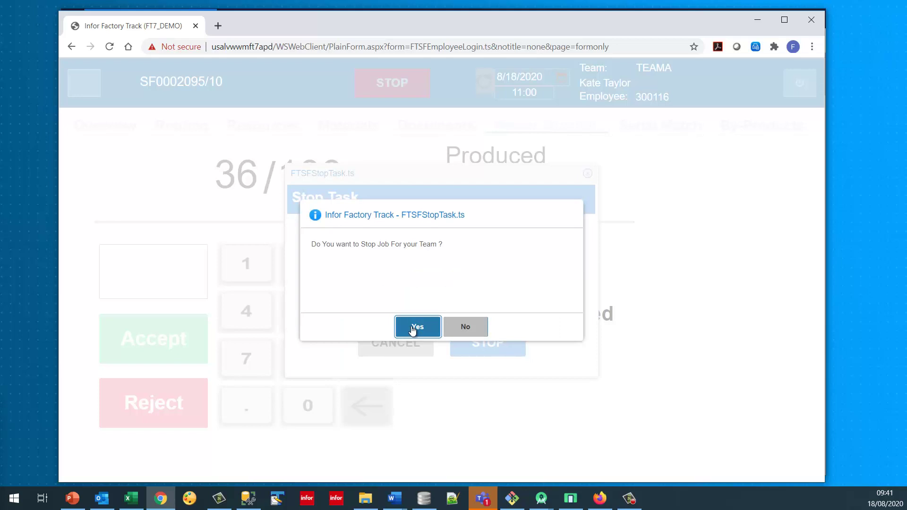
left_click(412, 330)
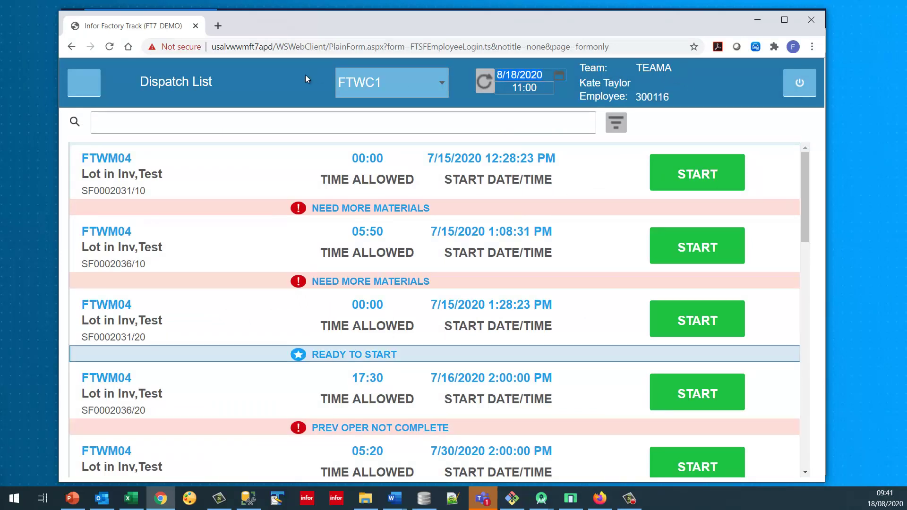
key("alt+Tab")
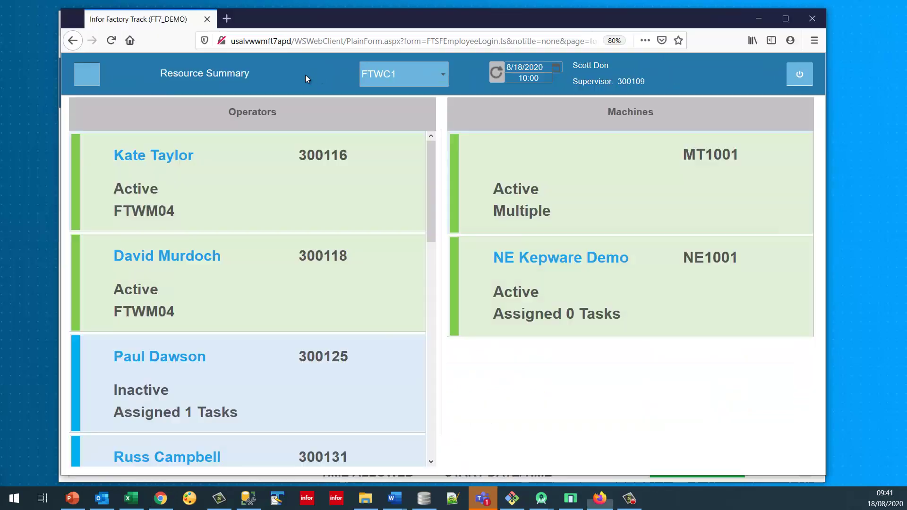
- Check TEAMA in Team Management, then reload Resource Summary showing all operators inactive
left_click(88, 74)
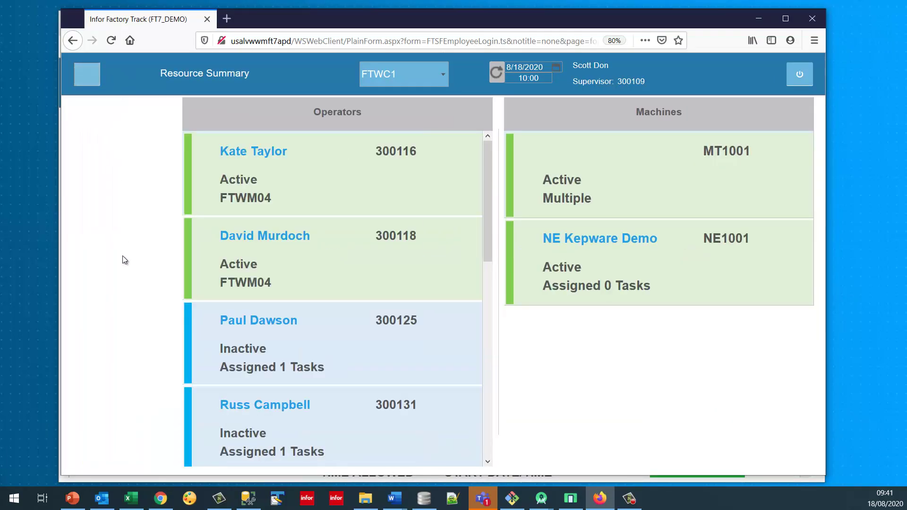
left_click(125, 198)
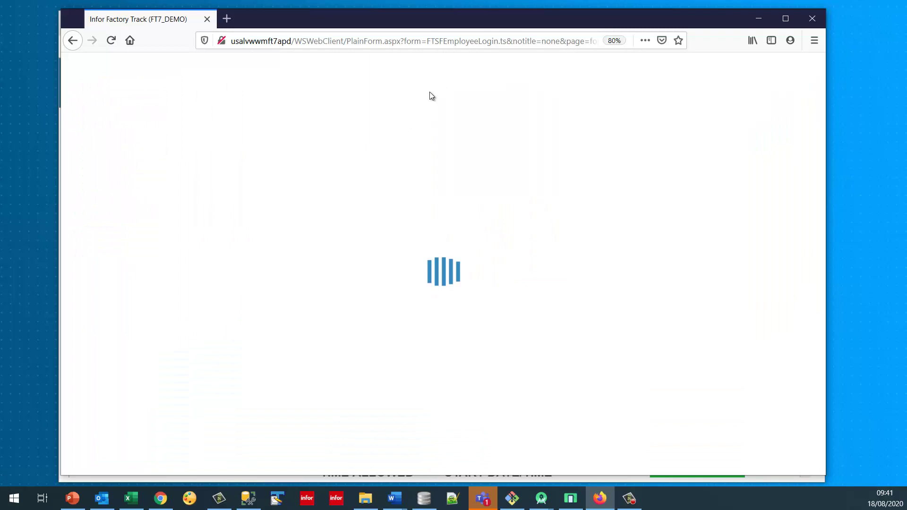
left_click(443, 76)
left_click(399, 97)
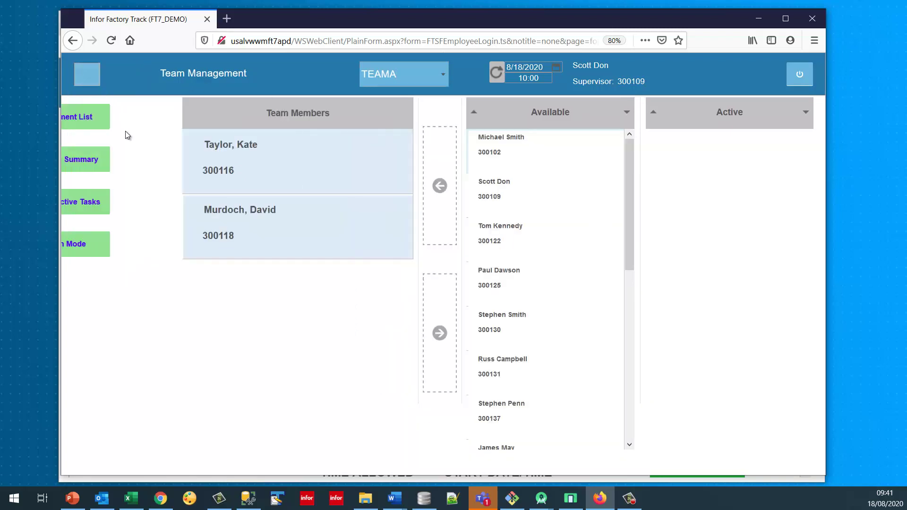
left_click(121, 156)
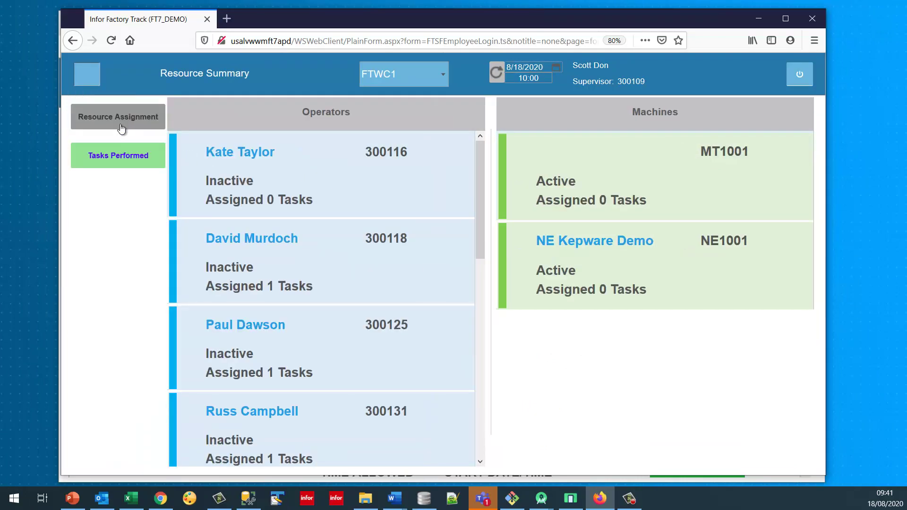
- List the first operator's Tasks Performed, showing completed FTWM04 on SF0002095/10 for TEAMA
left_click(399, 272)
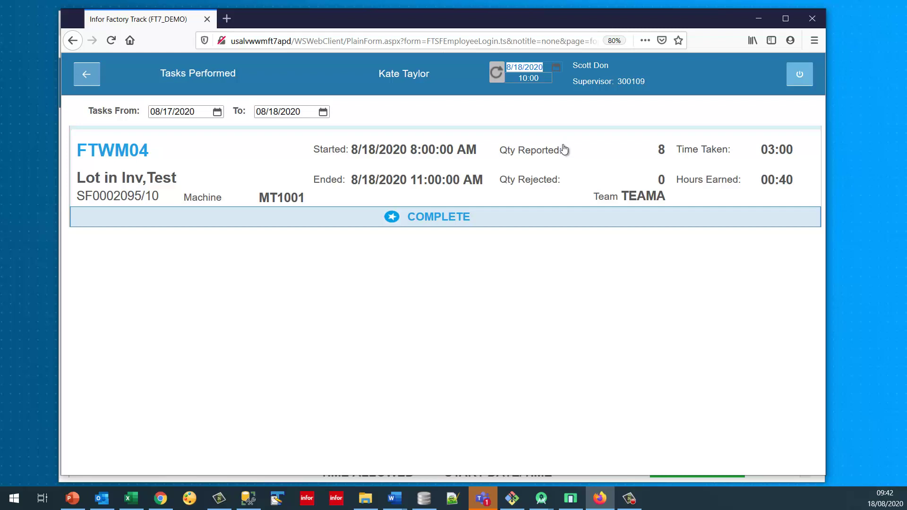
double_click(637, 195)
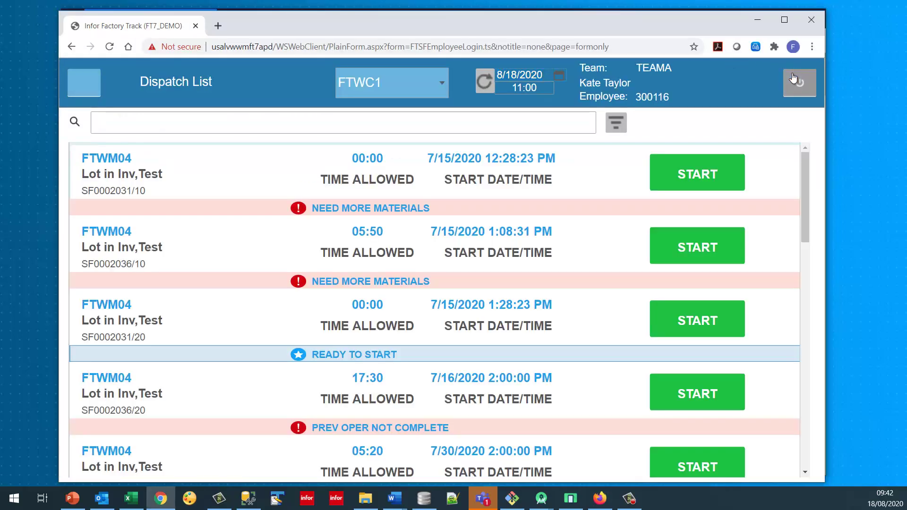
- Log in as another operator and start job SF0002036/10 on machine MT1001
left_click(800, 83)
type("3")
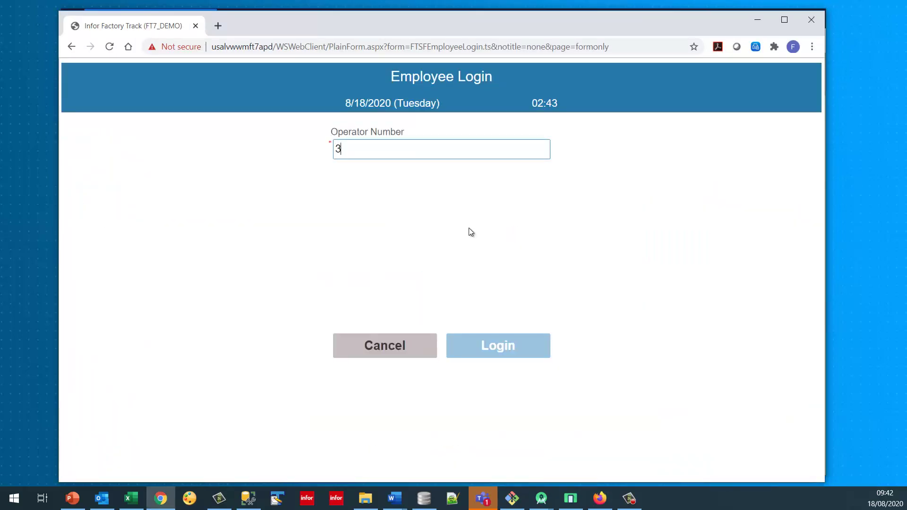
type("00122")
key("Return")
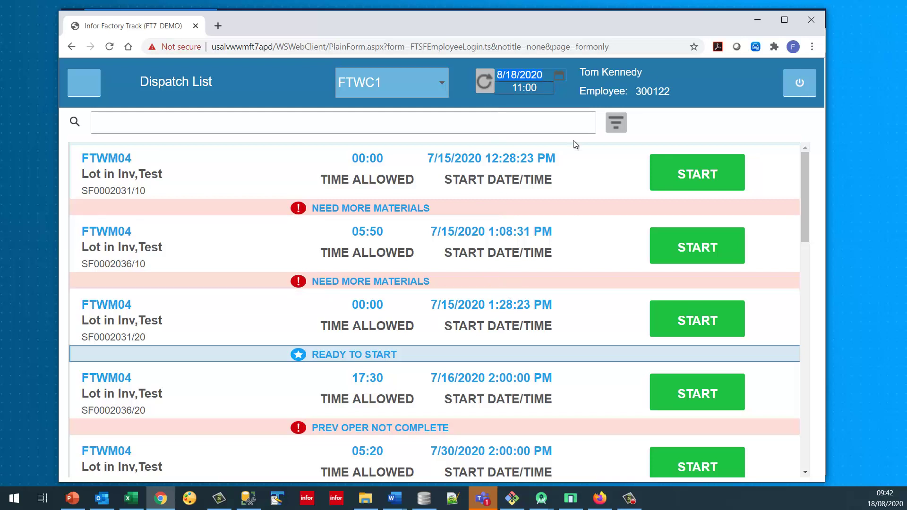
left_click(693, 250)
left_click(424, 246)
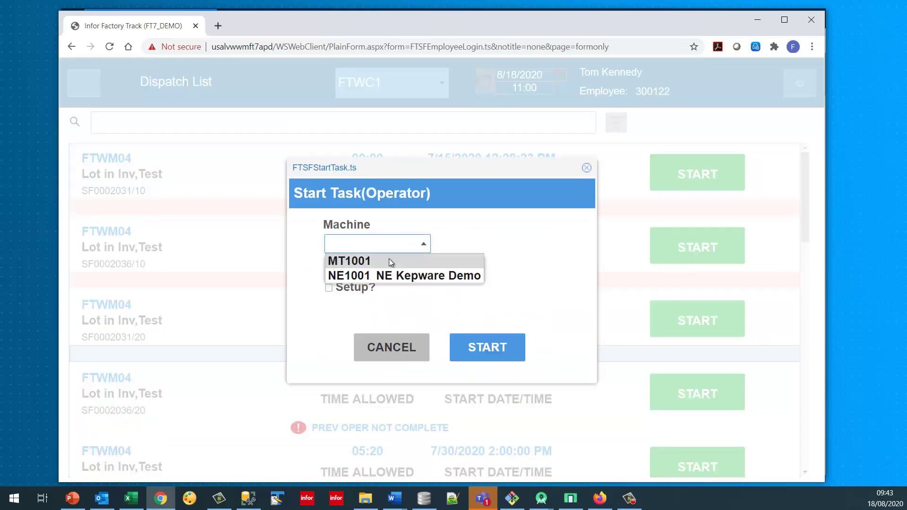
left_click(389, 259)
left_click(487, 346)
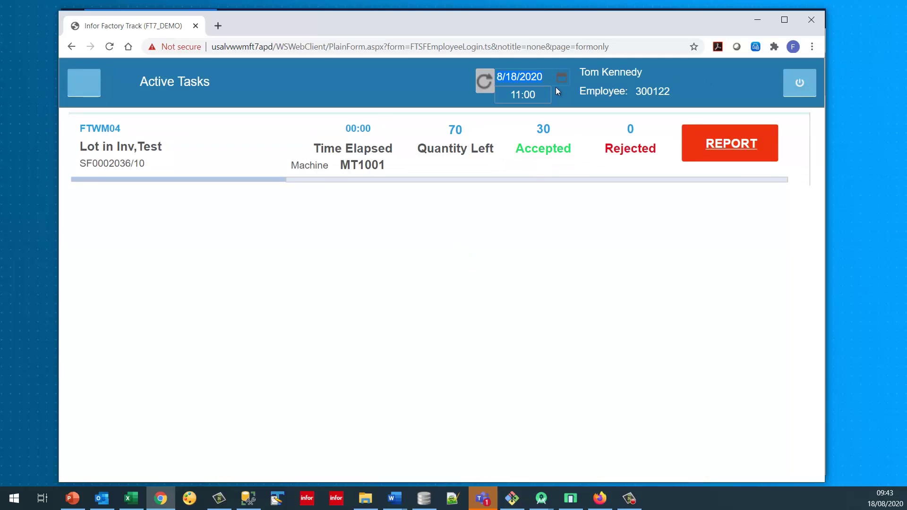
- Change the task's working time to 12:00 and choose Create Team from the side menu
left_click(543, 96)
type("1200")
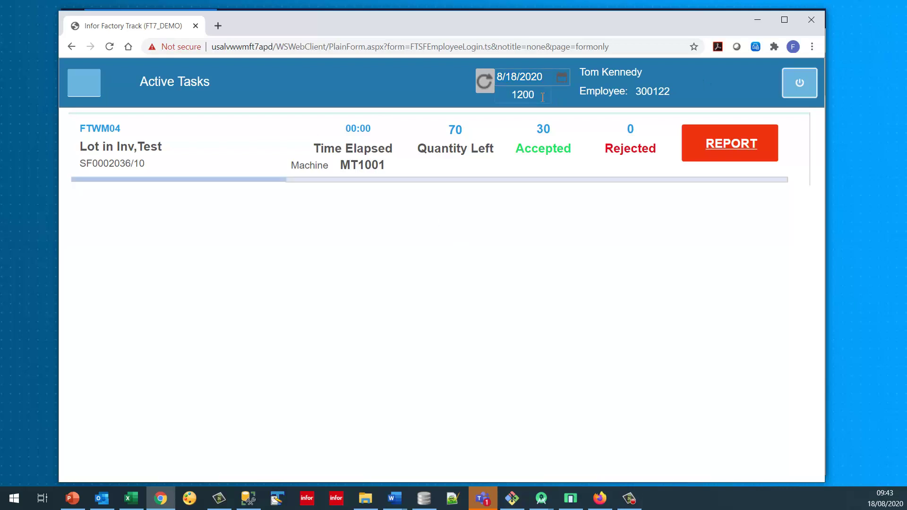
key("Tab")
left_click(81, 83)
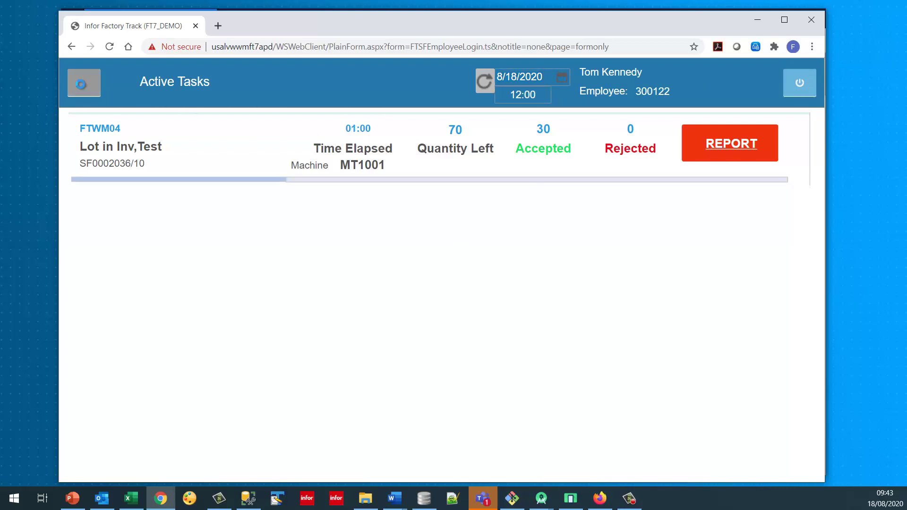
left_click(145, 253)
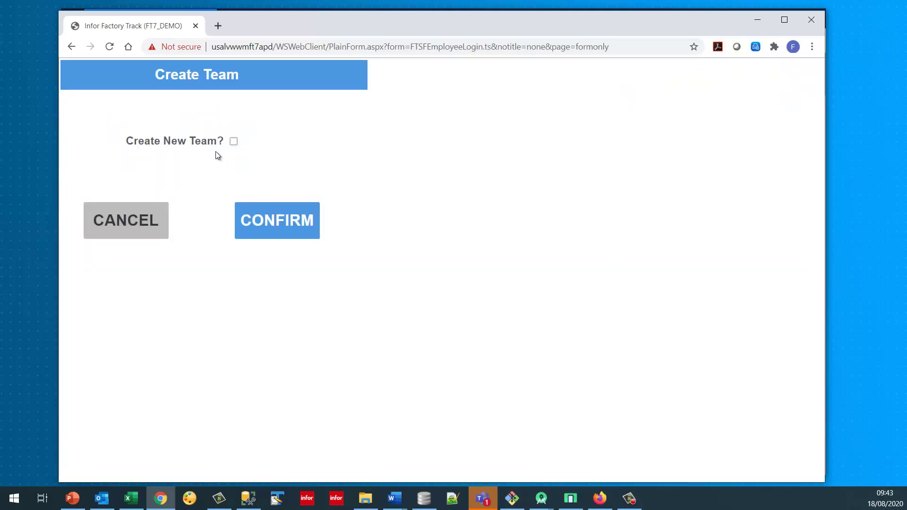
left_click(233, 142)
left_click(284, 226)
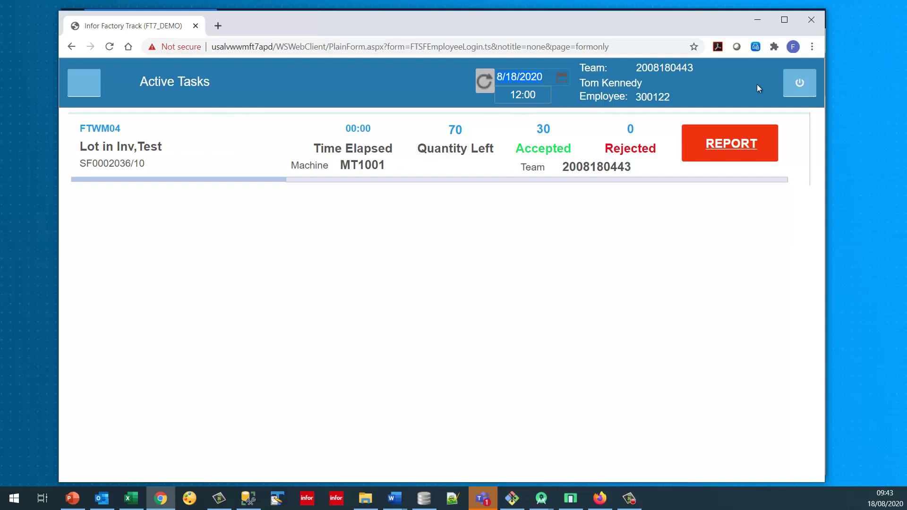
left_click(800, 84)
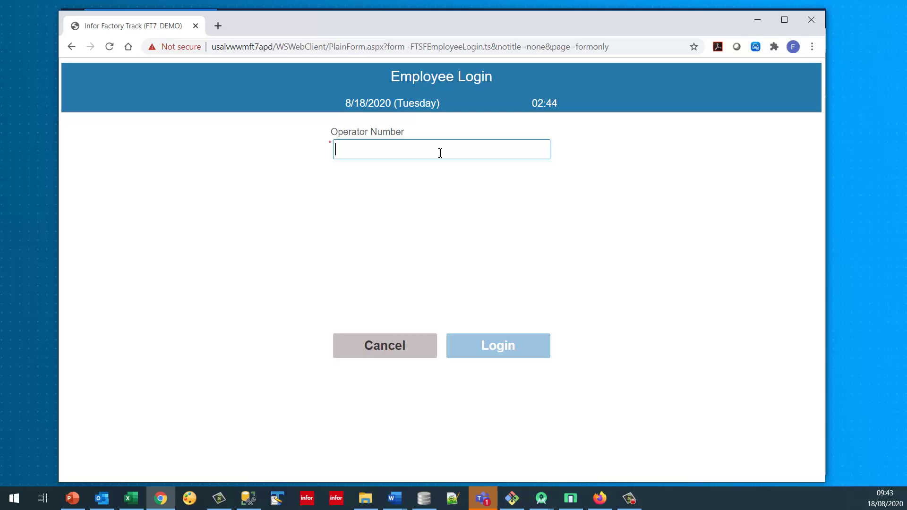
type("300125")
key("Return")
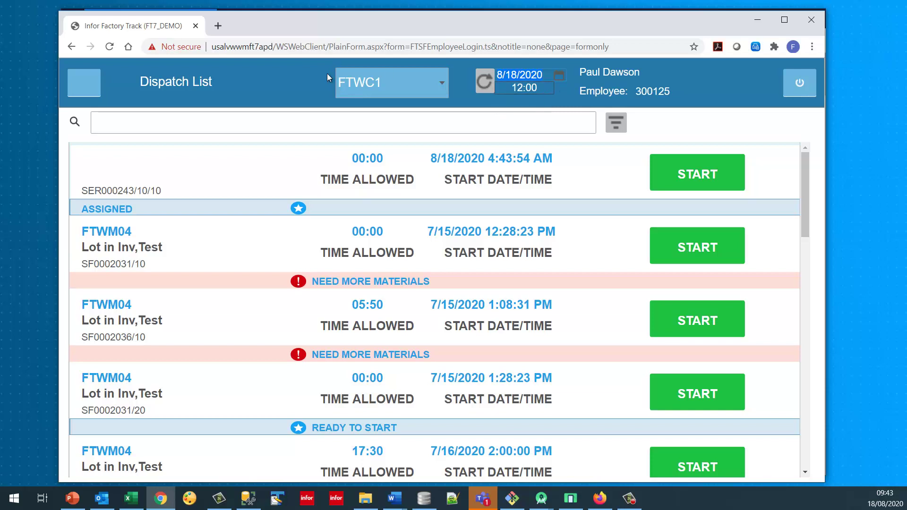
left_click(88, 83)
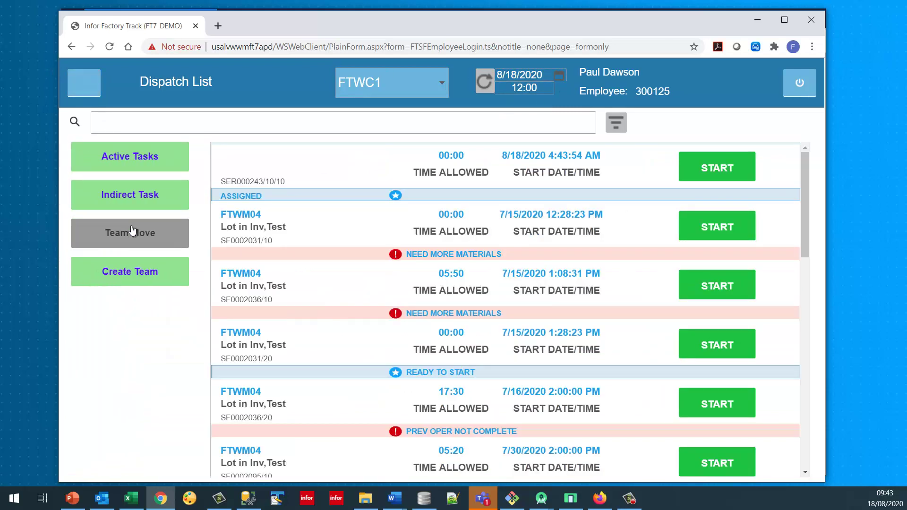
left_click(142, 229)
left_click(262, 142)
left_click(230, 162)
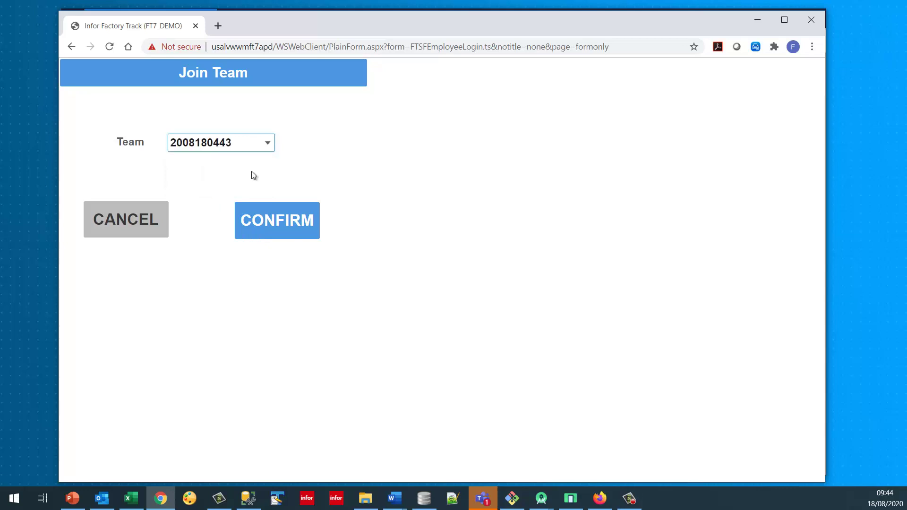
left_click(279, 224)
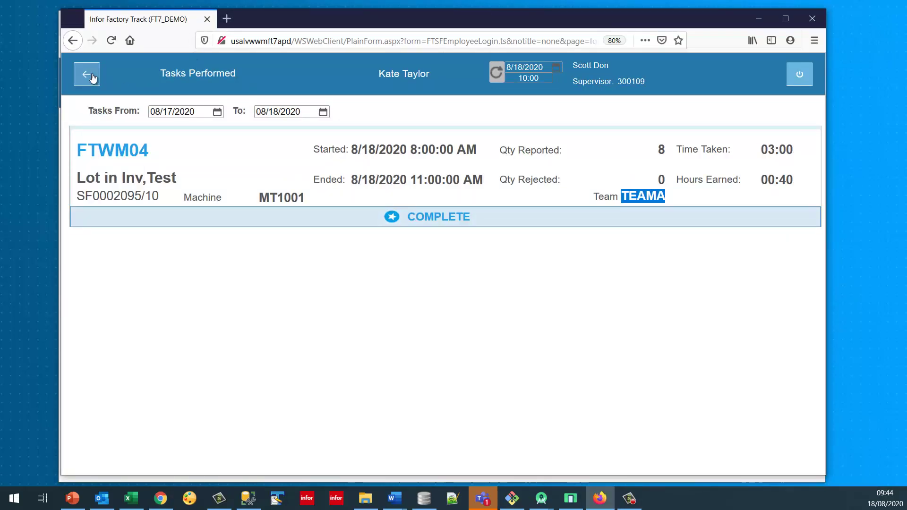
left_click(93, 78)
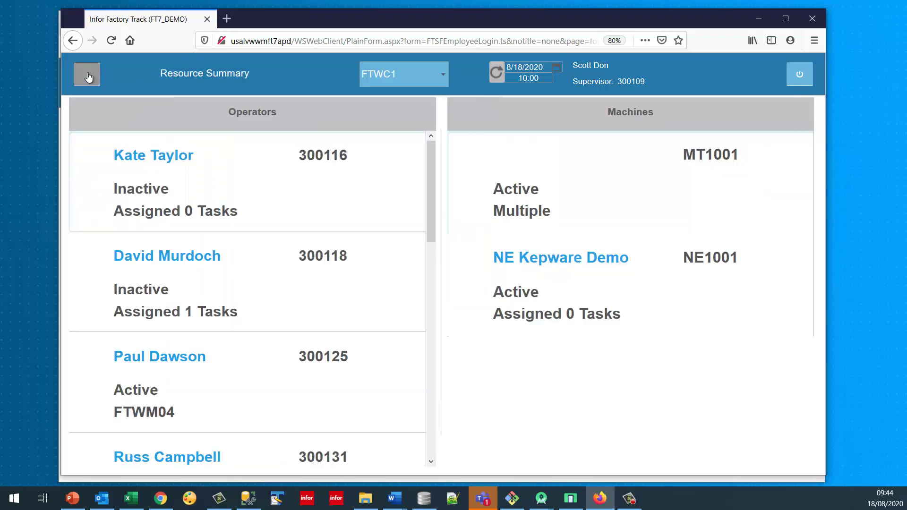
left_click(87, 72)
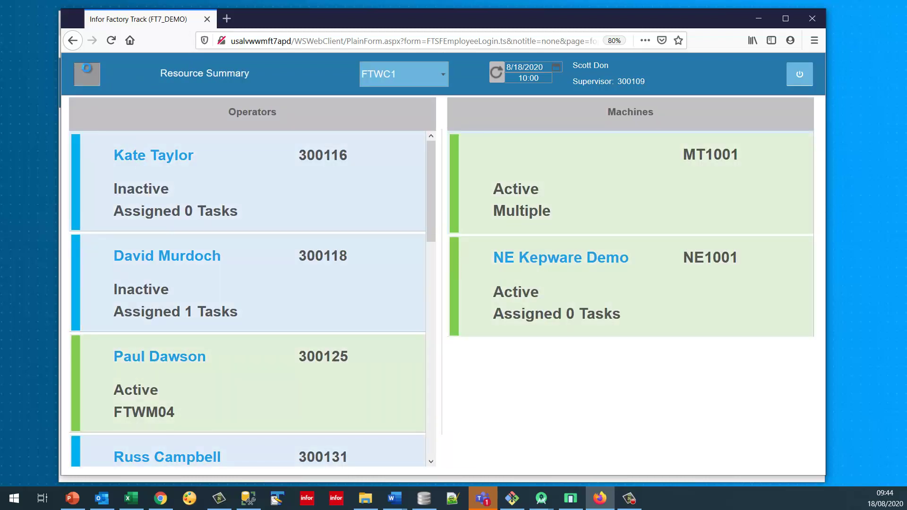
left_click(108, 202)
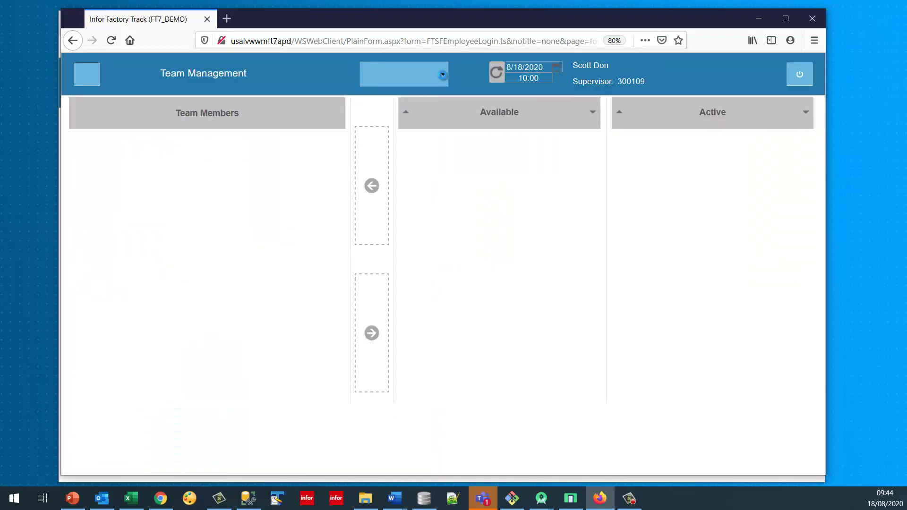
left_click(441, 76)
left_click(410, 92)
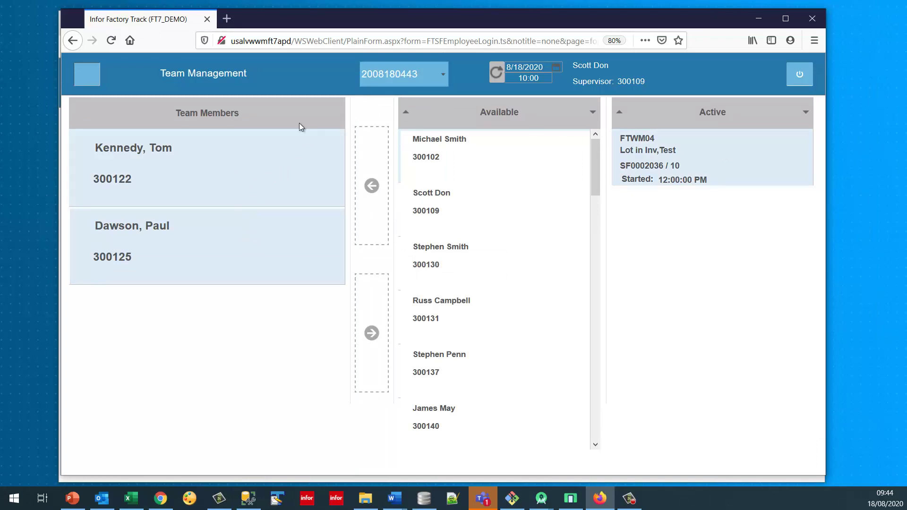
left_click(85, 74)
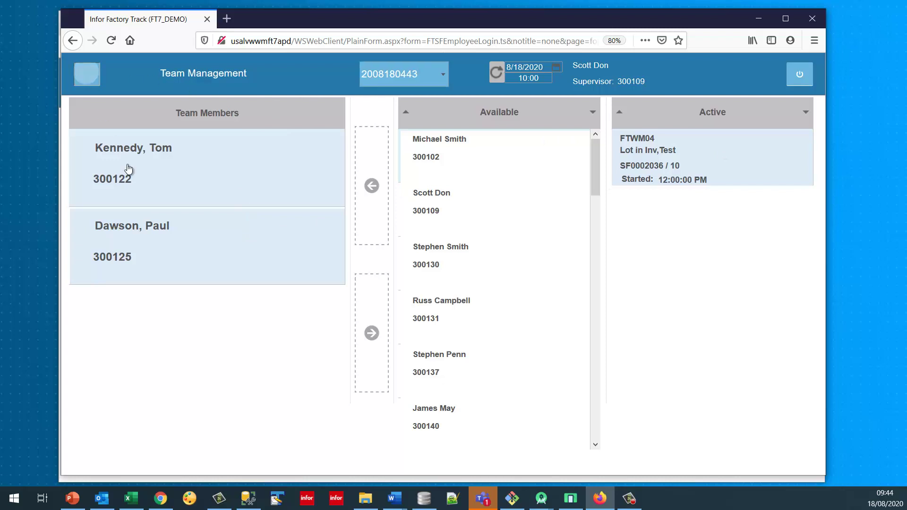
left_click(124, 207)
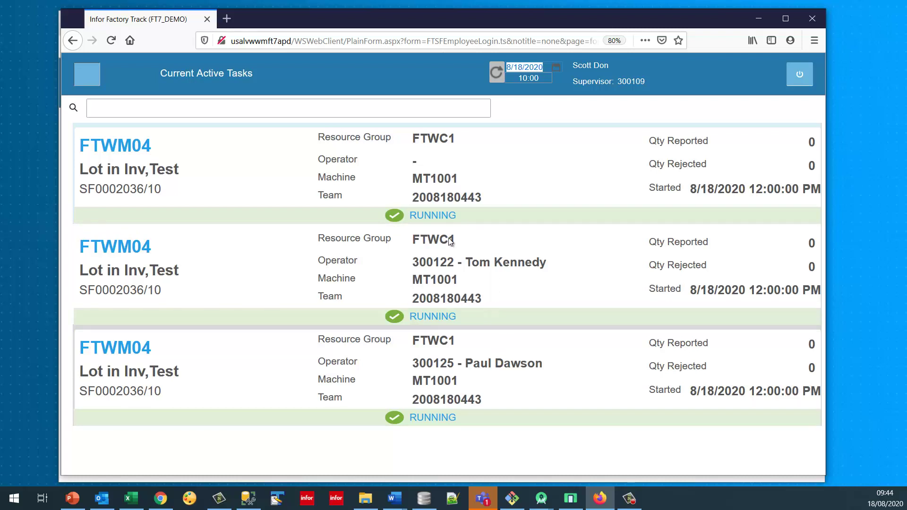
- Return to the supervisor's Team Management page via the side menu
left_click(81, 80)
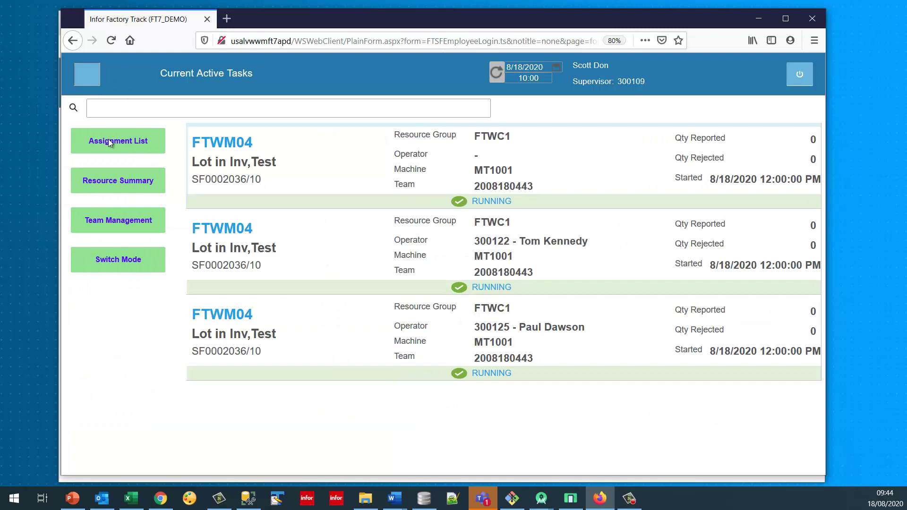
left_click(122, 219)
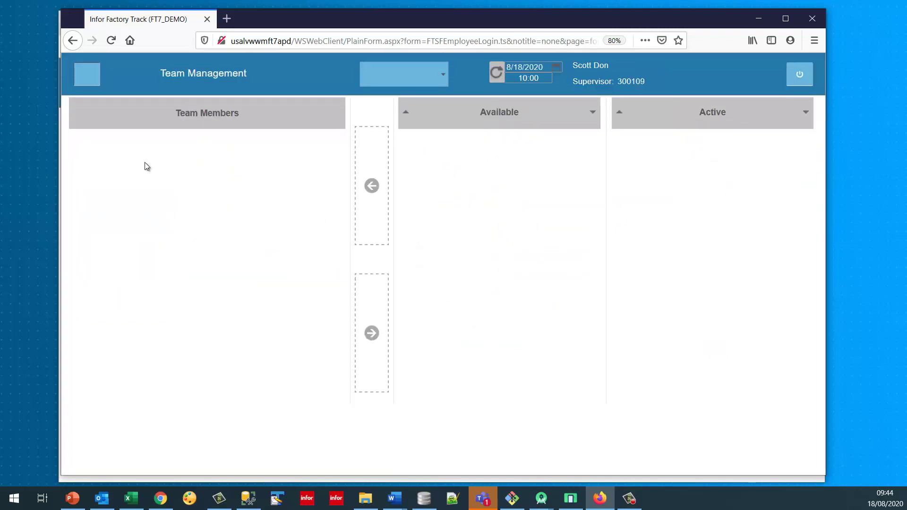
- Select team TEAMA and set the transaction time to 12:30
left_click(442, 75)
left_click(381, 103)
type("1230")
key("Tab")
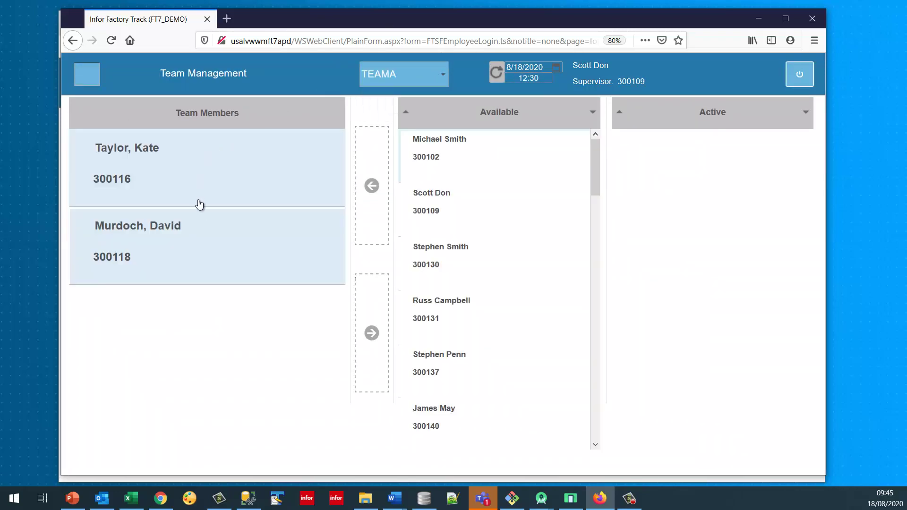
left_click(195, 248)
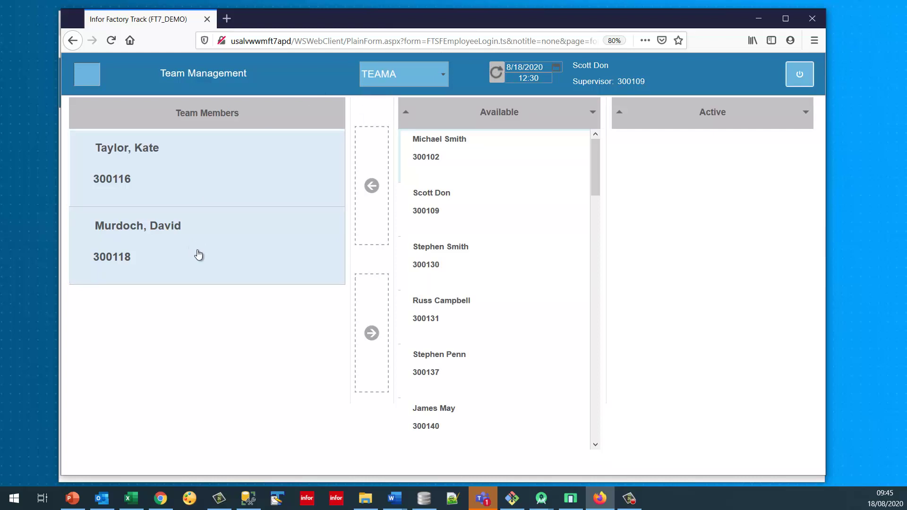
left_click_drag(198, 255, 461, 301)
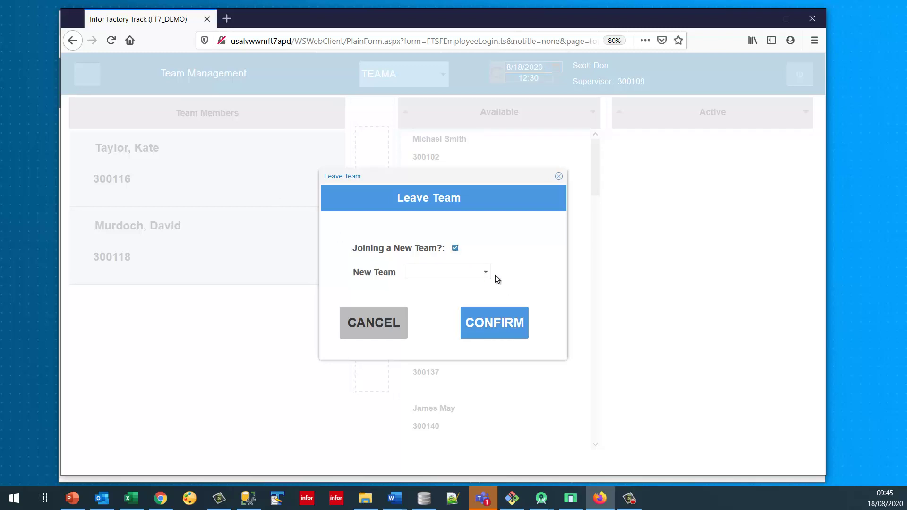
left_click(486, 272)
left_click(434, 286)
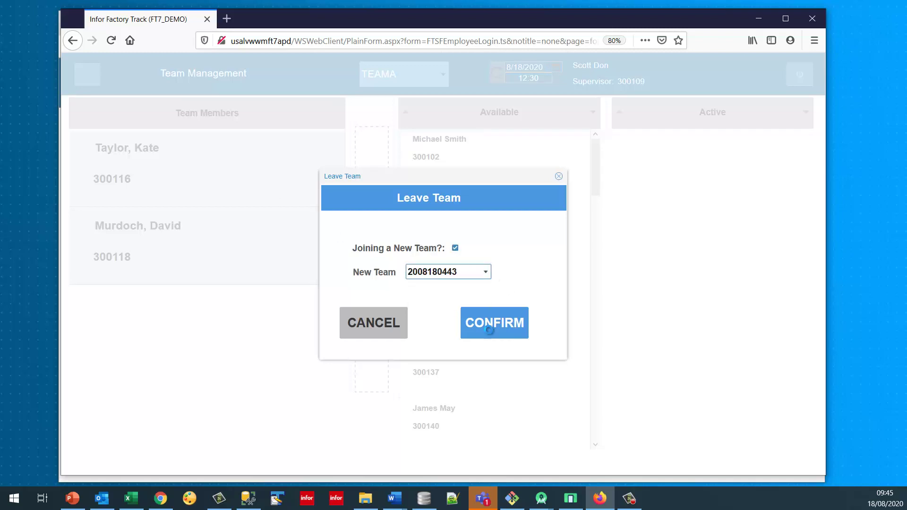
left_click(500, 334)
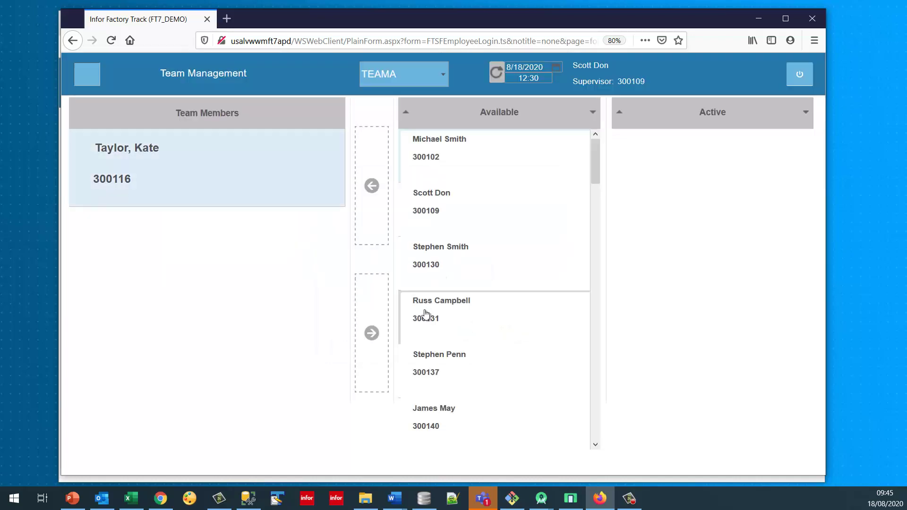
left_click(443, 76)
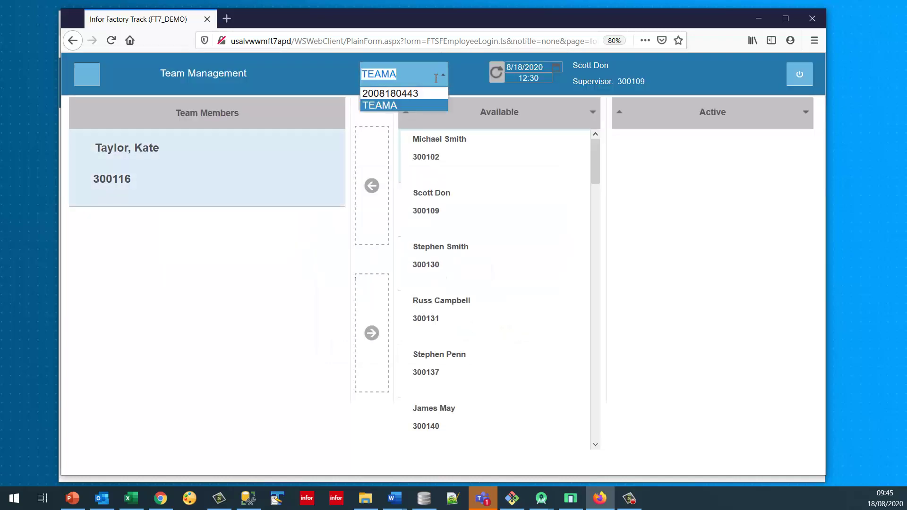
left_click(420, 92)
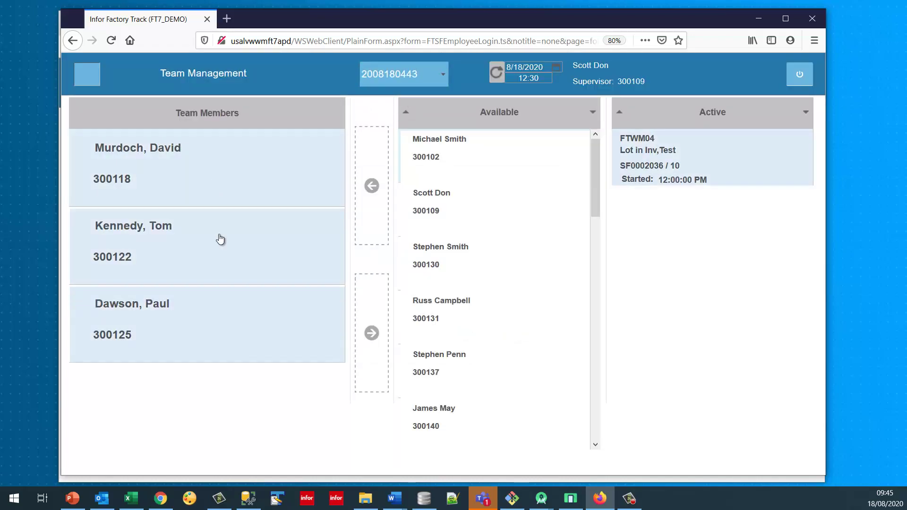
left_click(435, 82)
mouse_move(128, 162)
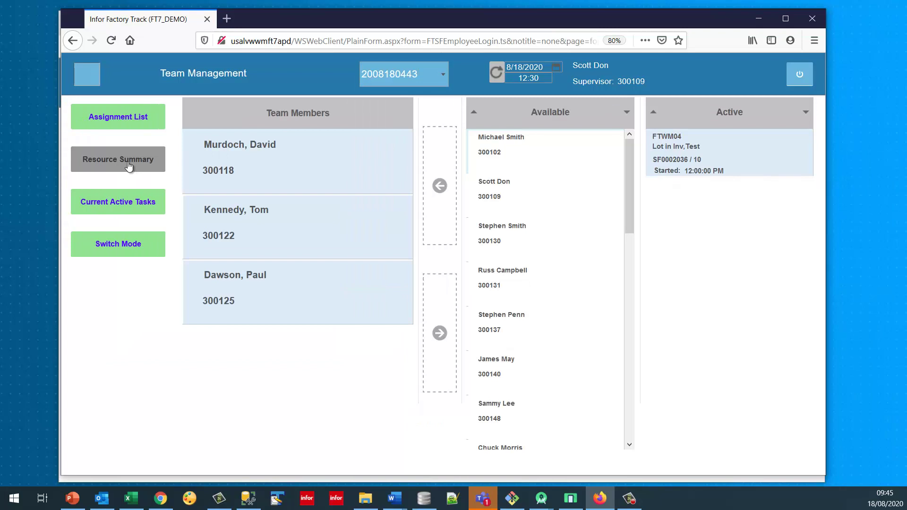
left_click(138, 201)
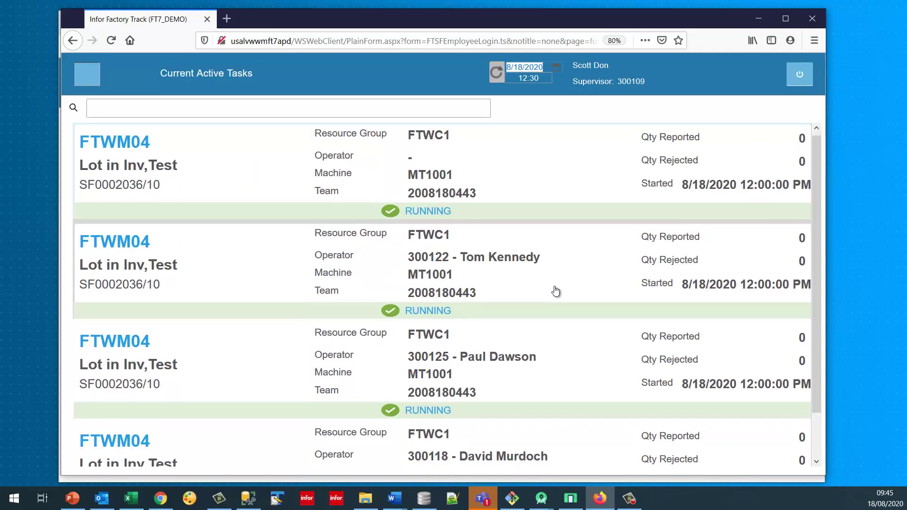
scroll(572, 312, "down", 2)
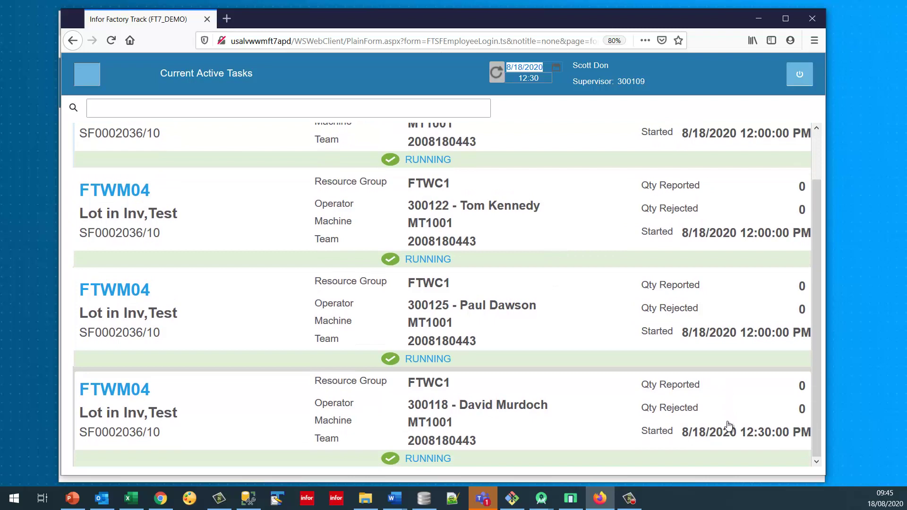
scroll(559, 421, "up", 2)
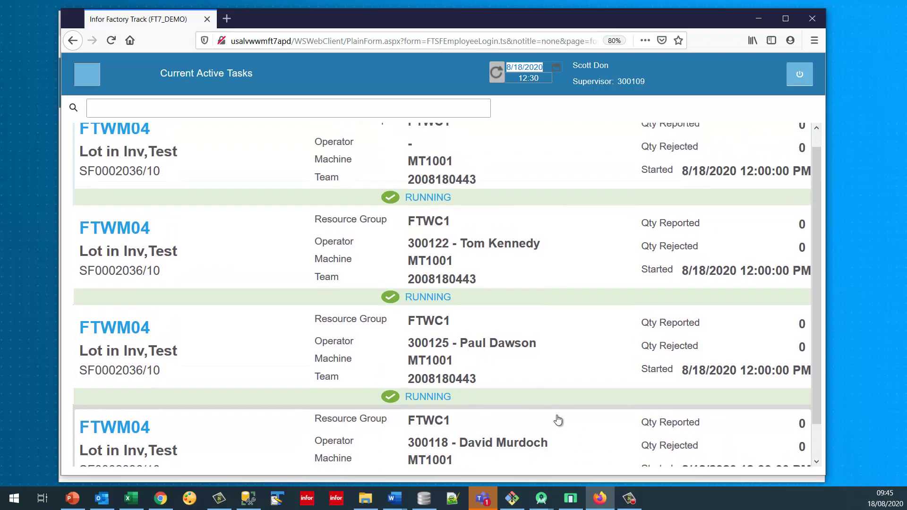